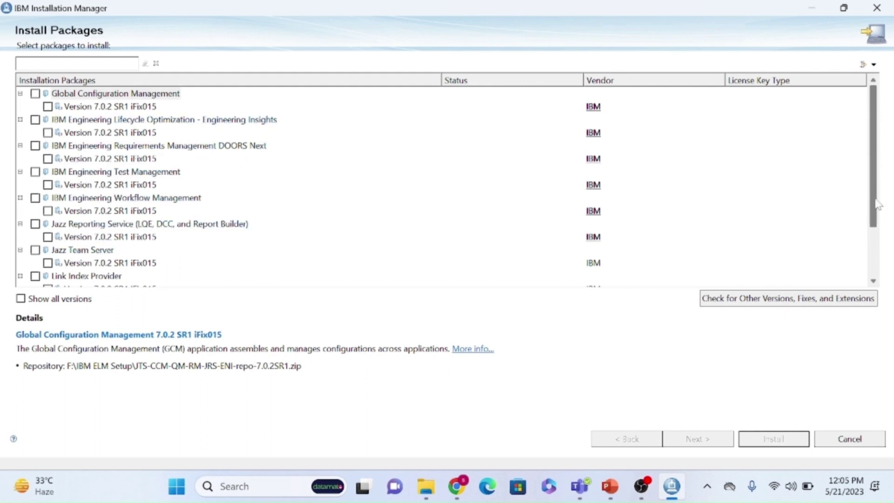
Mark the Trial keys package and its required Jazz Team Server package for installation.
{"action": "left_click_drag", "start_coordinate": [874, 203], "coordinate": [876, 250]}
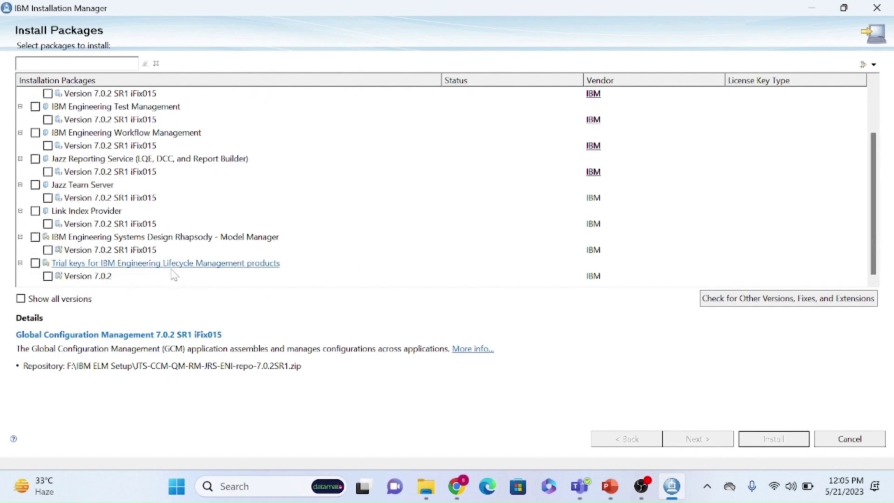
{"action": "left_click", "coordinate": [36, 264]}
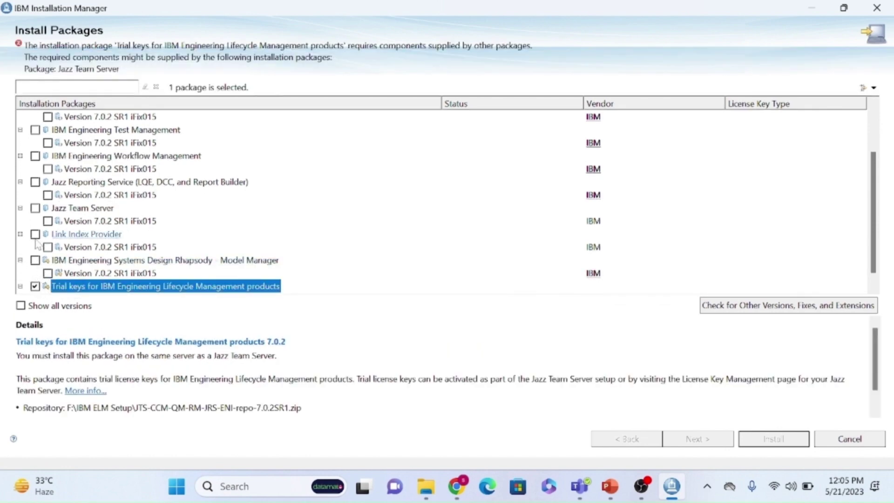
{"action": "left_click", "coordinate": [35, 208]}
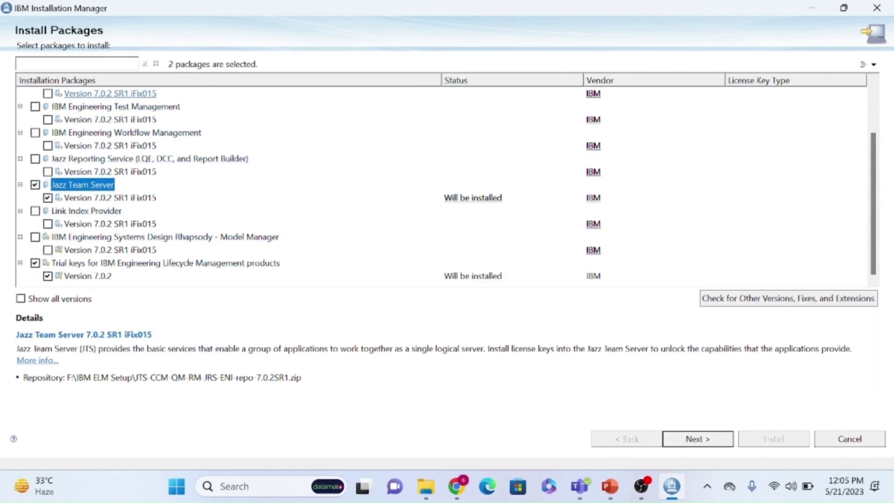
Add DOORS Next, Test Management and Workflow Management, making five packages selected, and continue.
{"action": "scroll", "coordinate": [873, 210], "scroll_direction": "up", "scroll_amount": 2}
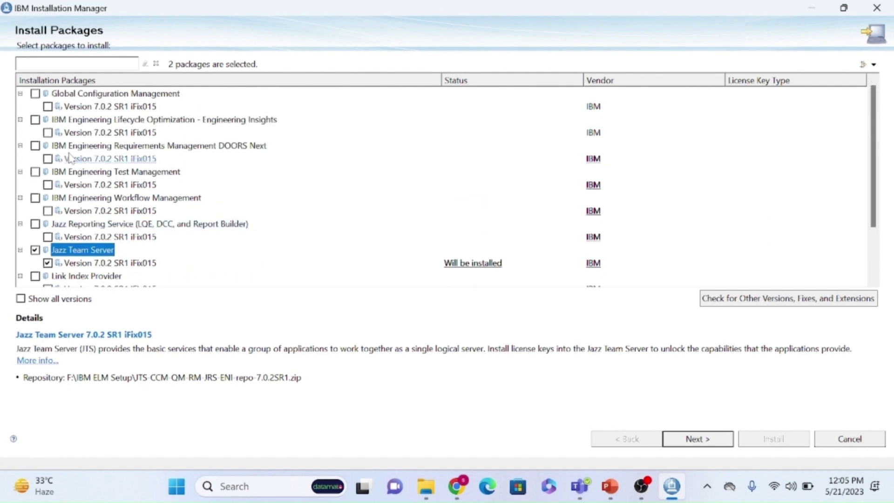
{"action": "left_click", "coordinate": [35, 146]}
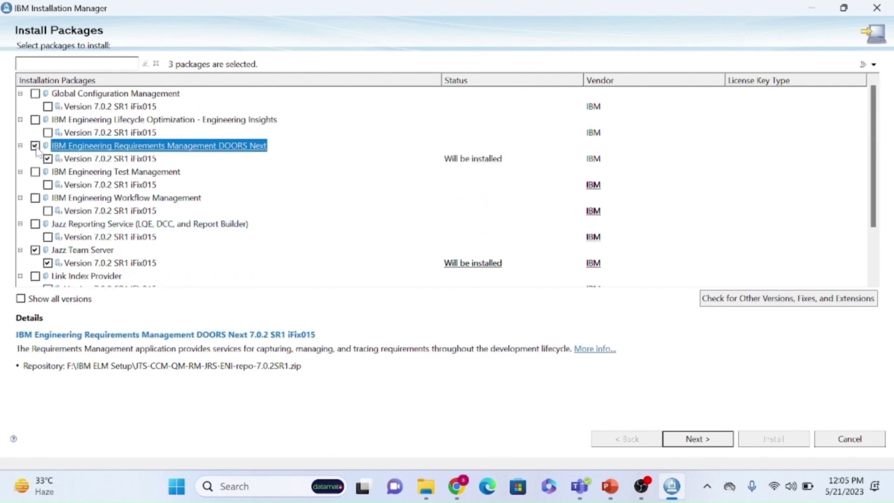
{"action": "scroll", "coordinate": [56, 254], "scroll_direction": "down", "scroll_amount": 2}
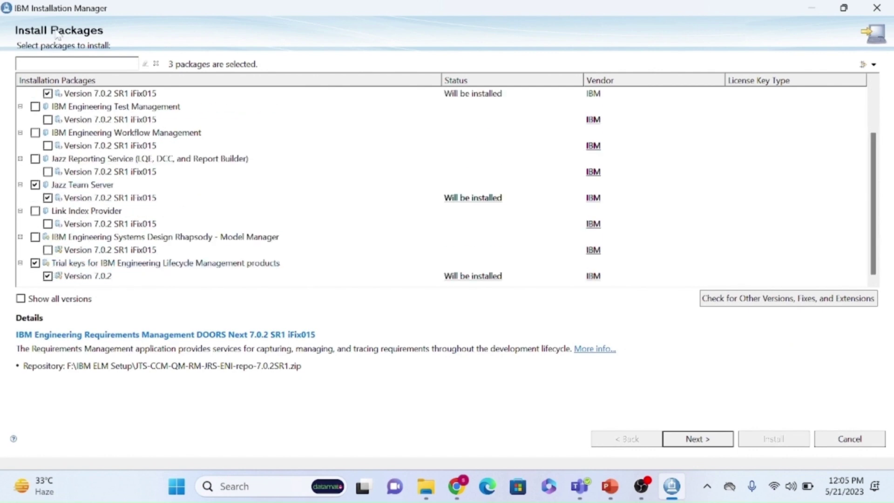
{"action": "scroll", "coordinate": [52, 96], "scroll_direction": "up", "scroll_amount": 1}
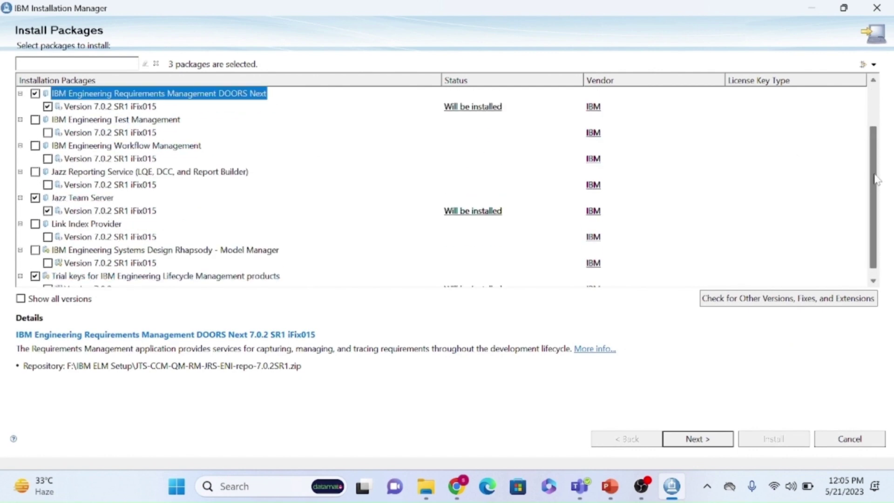
{"action": "left_click", "coordinate": [35, 93]}
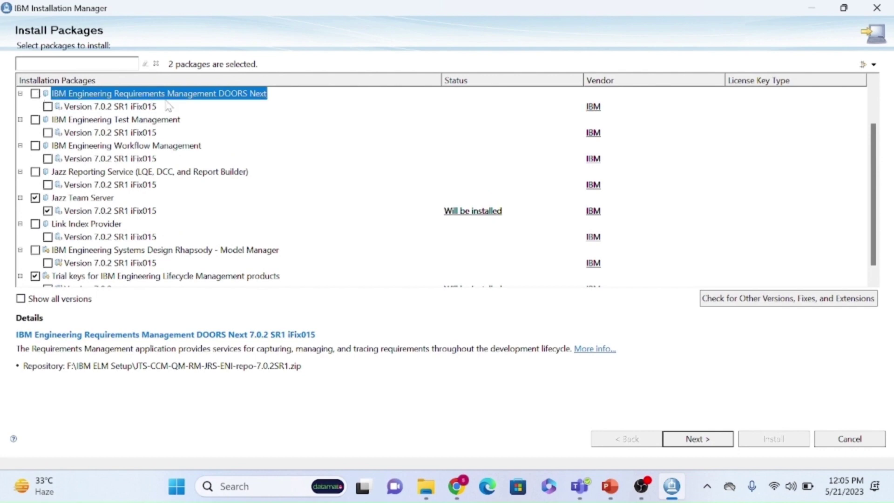
{"action": "left_click", "coordinate": [35, 119]}
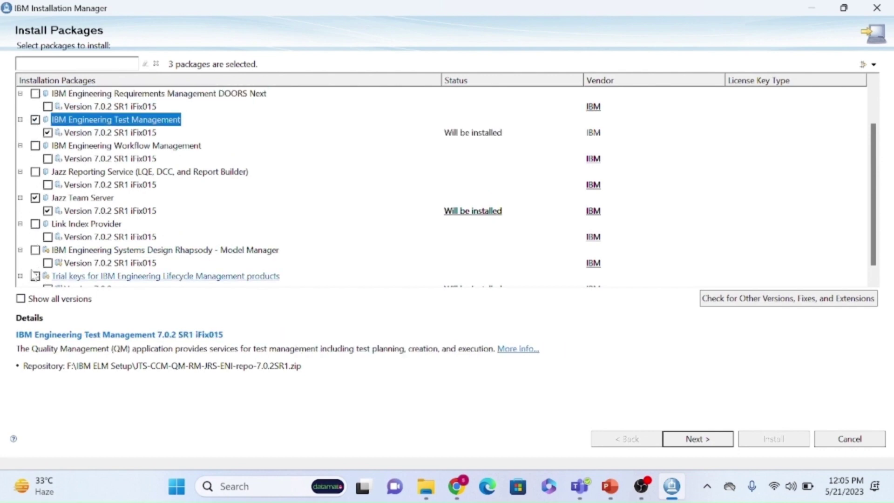
{"action": "left_click", "coordinate": [35, 146]}
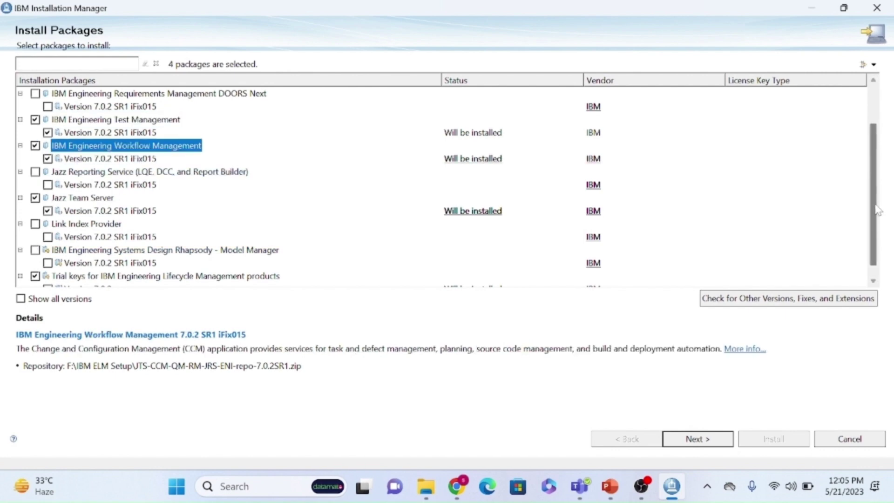
{"action": "scroll", "coordinate": [864, 180], "scroll_direction": "up", "scroll_amount": 1}
{"action": "left_click", "coordinate": [35, 133]}
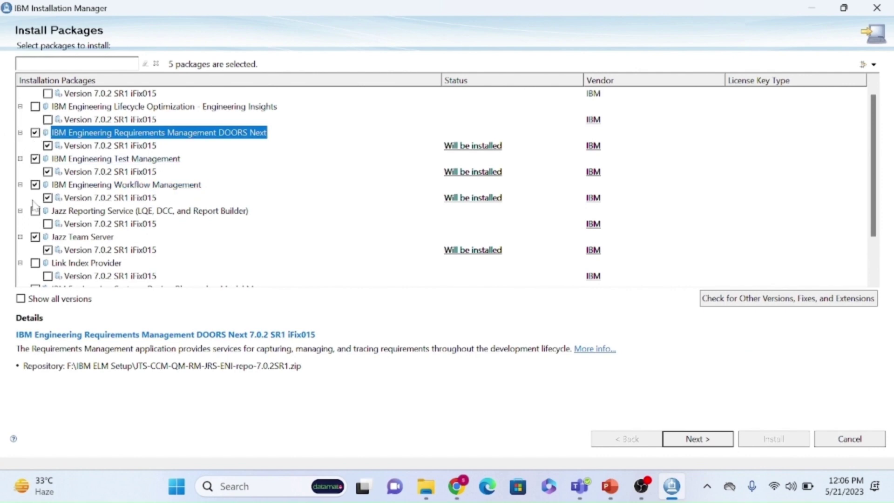
{"action": "left_click_drag", "start_coordinate": [872, 217], "coordinate": [870, 255]}
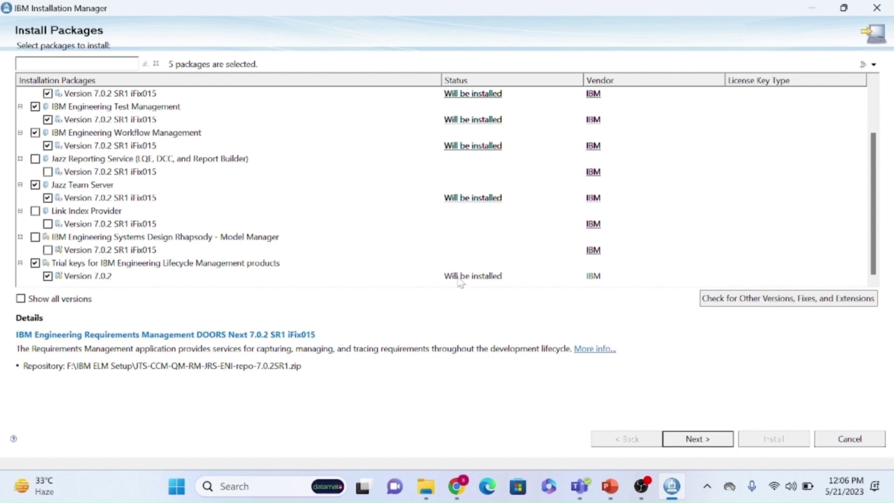
{"action": "left_click", "coordinate": [710, 442]}
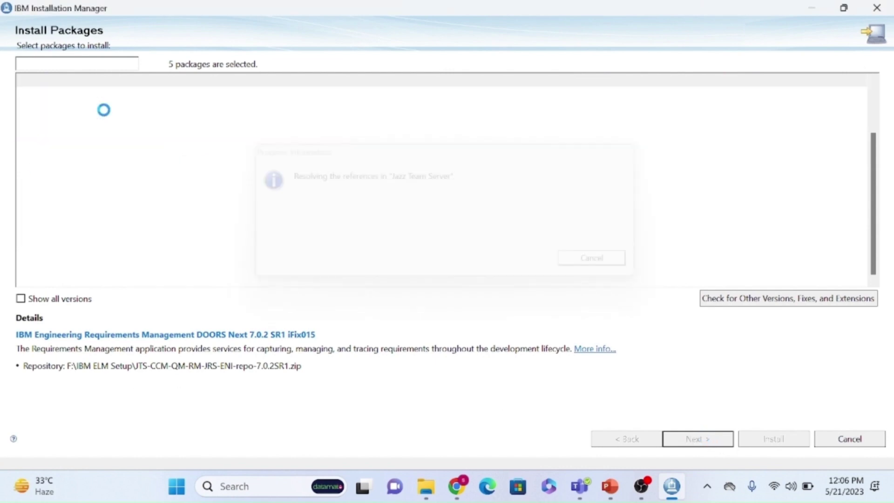
Pass the prerequisites check and accept the license agreement.
{"action": "left_click", "coordinate": [691, 438]}
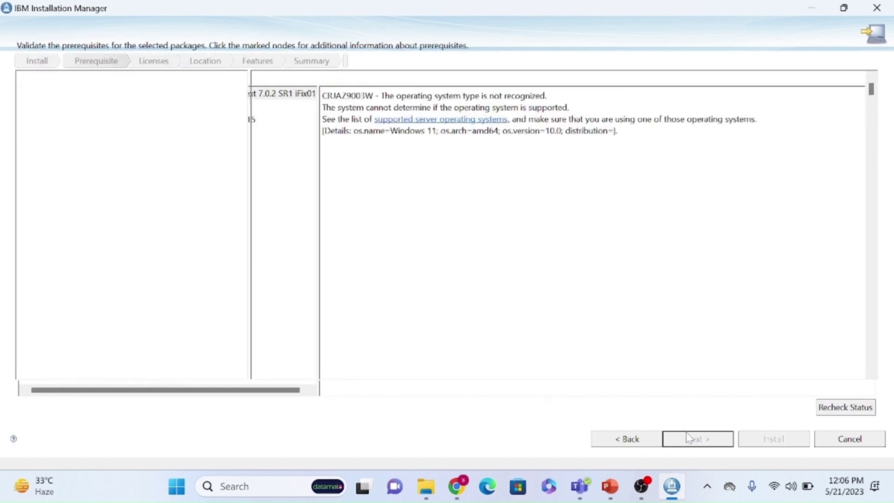
{"action": "left_click", "coordinate": [138, 396]}
{"action": "left_click", "coordinate": [685, 440]}
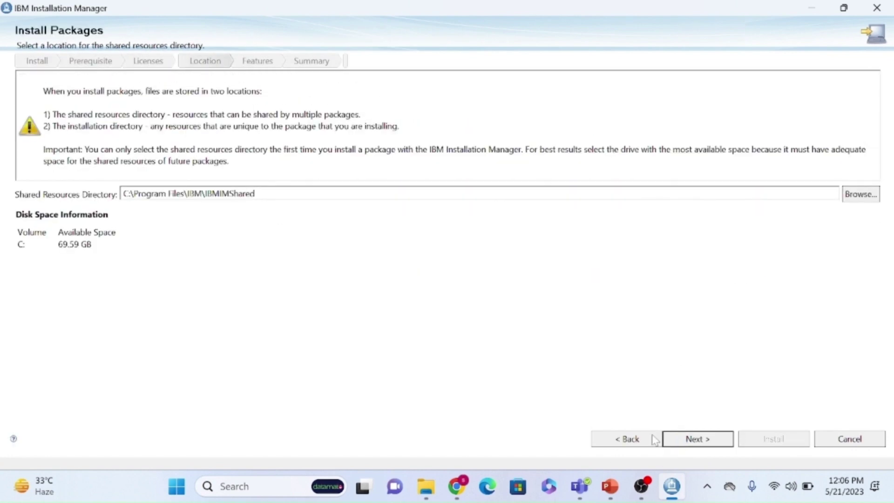
Move the shared resources and installation directories to F:\ELM702\IBM, keeping English translations.
{"action": "left_click_drag", "start_coordinate": [184, 194], "coordinate": [124, 193]}
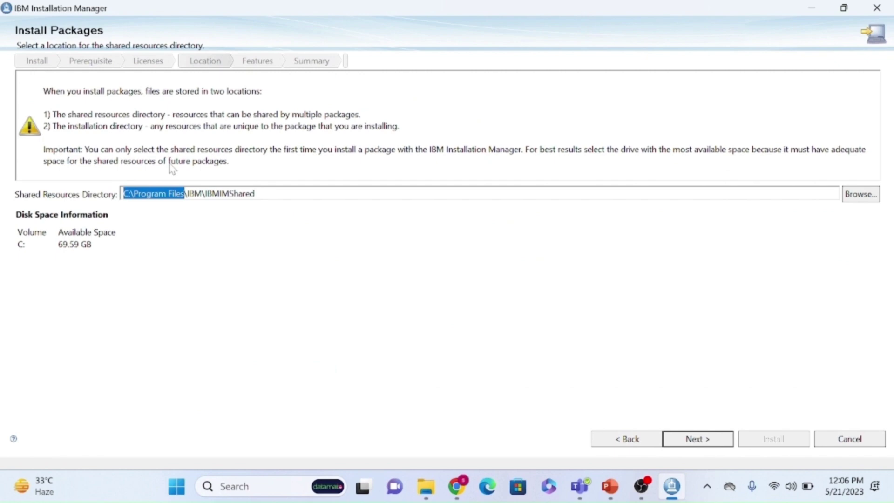
{"action": "type", "text": "F:\\ELM702"}
{"action": "left_click", "coordinate": [709, 437]}
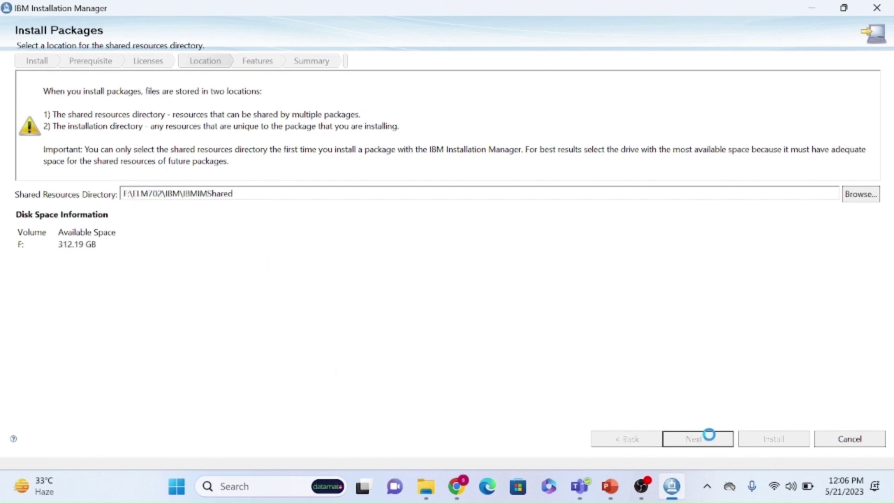
{"action": "left_click_drag", "start_coordinate": [168, 242], "coordinate": [105, 242]}
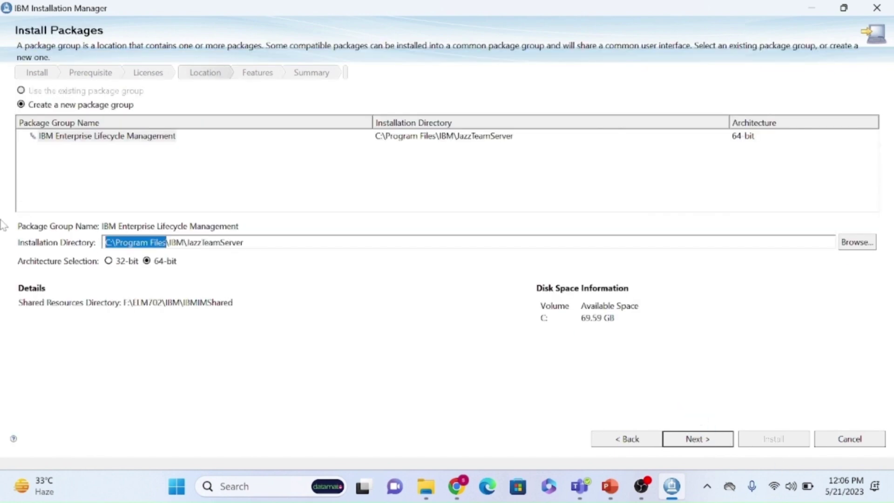
{"action": "type", "text": "F:\\ELM702"}
{"action": "left_click", "coordinate": [707, 438]}
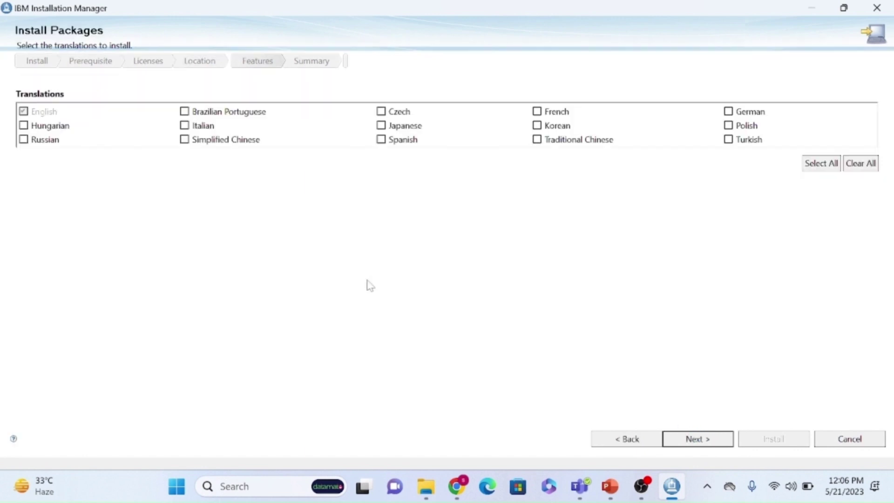
{"action": "left_click", "coordinate": [635, 444]}
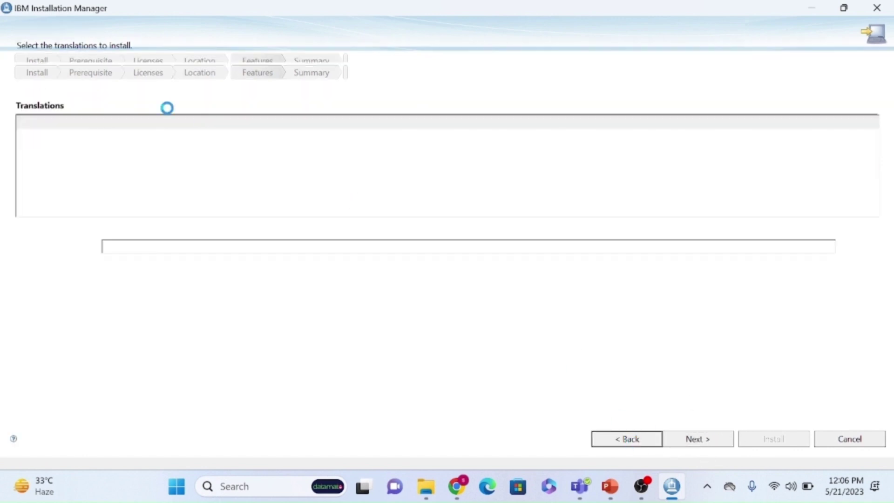
{"action": "left_click", "coordinate": [699, 441]}
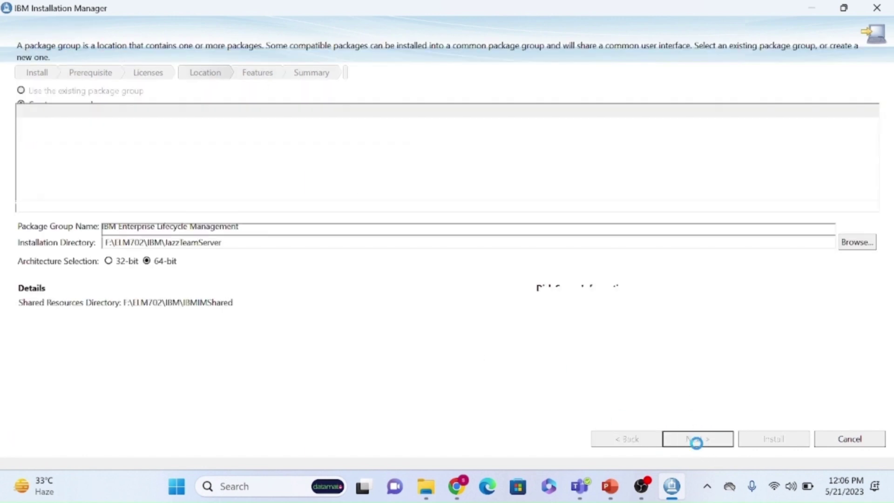
{"action": "left_click", "coordinate": [698, 440]}
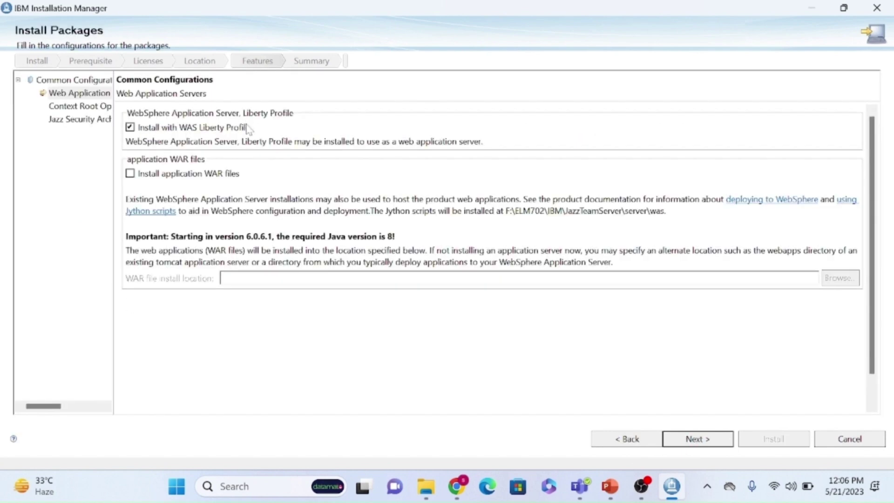
Keep WAS Liberty Profile on, WAR files off, default context roots, and SSO disabled.
{"action": "left_click", "coordinate": [150, 130]}
{"action": "left_click", "coordinate": [146, 133]}
{"action": "left_click", "coordinate": [132, 177]}
{"action": "left_click", "coordinate": [132, 177]}
{"action": "left_click", "coordinate": [697, 440]}
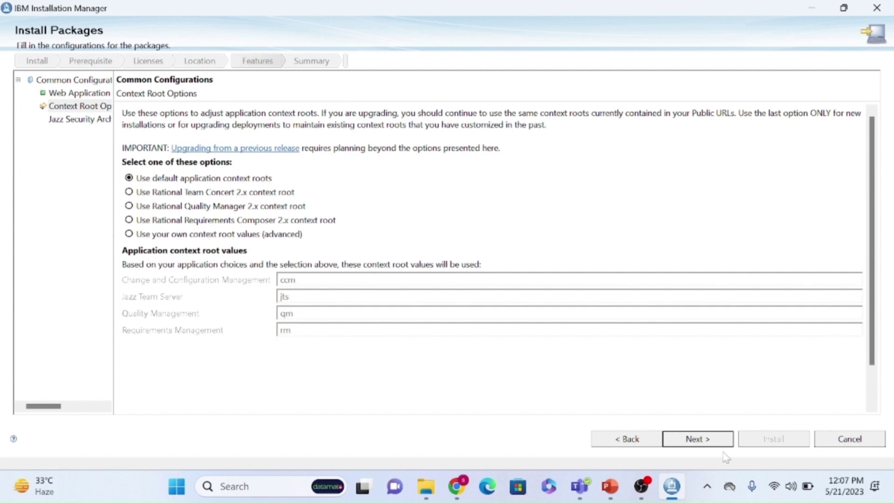
{"action": "left_click", "coordinate": [713, 442]}
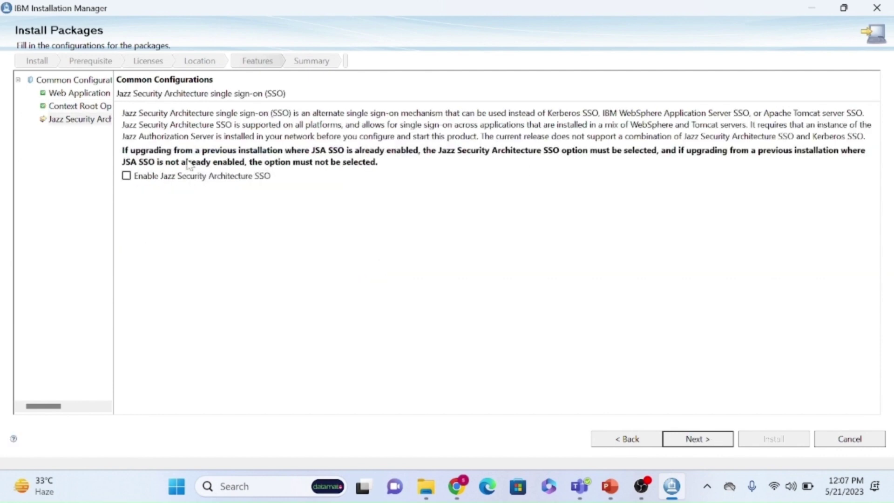
{"action": "left_click", "coordinate": [671, 441]}
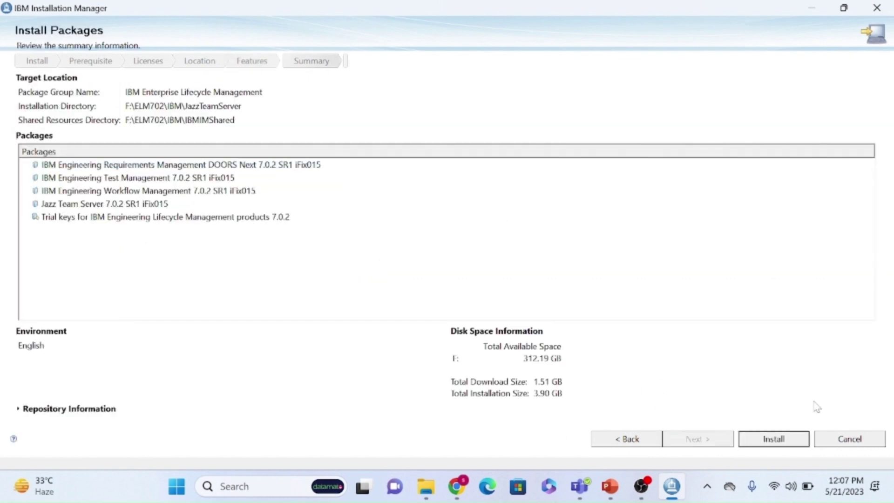
Install the five selected packages into F:\ELM702.
{"action": "left_click", "coordinate": [786, 438]}
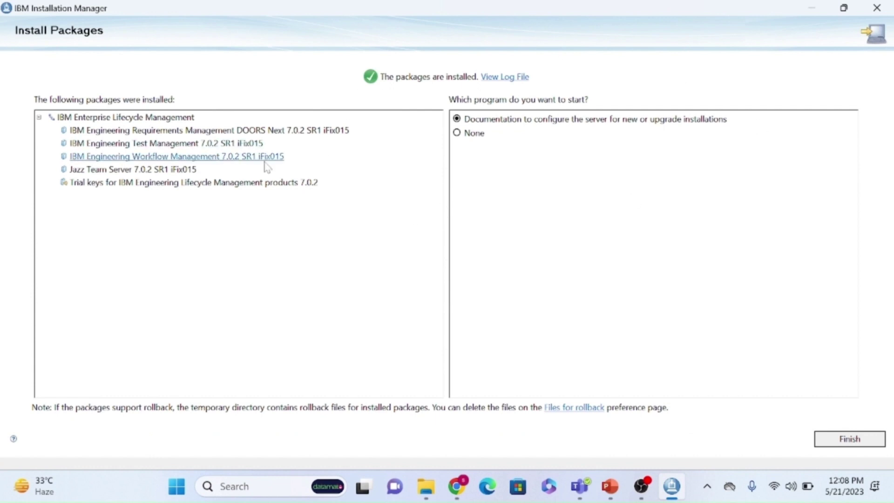
Finish the wizard, verify the packages show as Installed, and return to the start page.
{"action": "left_click", "coordinate": [857, 445]}
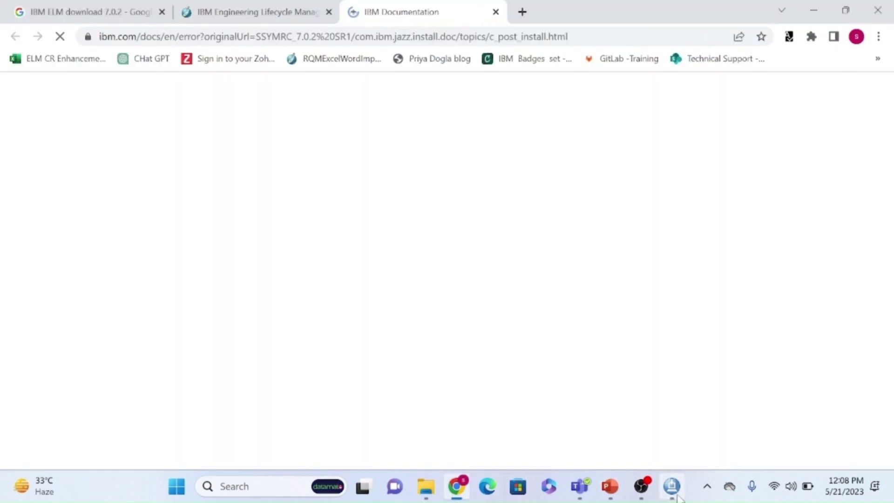
{"action": "left_click", "coordinate": [676, 495]}
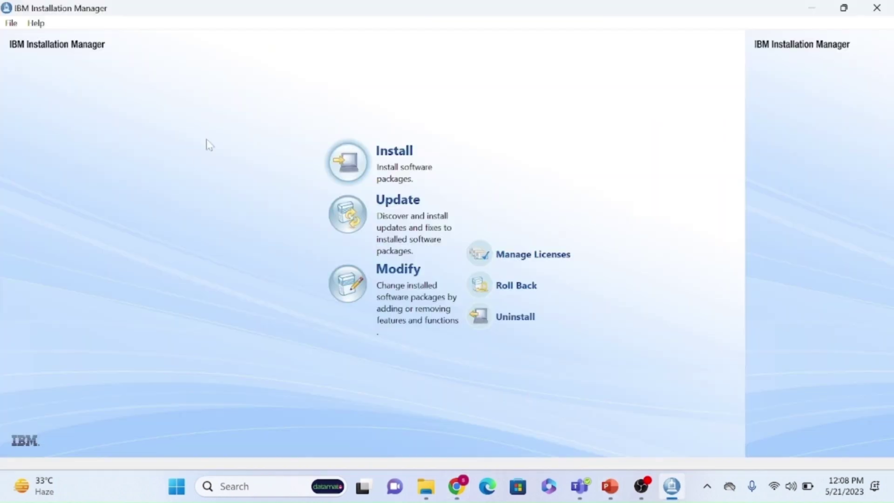
{"action": "left_click", "coordinate": [394, 156]}
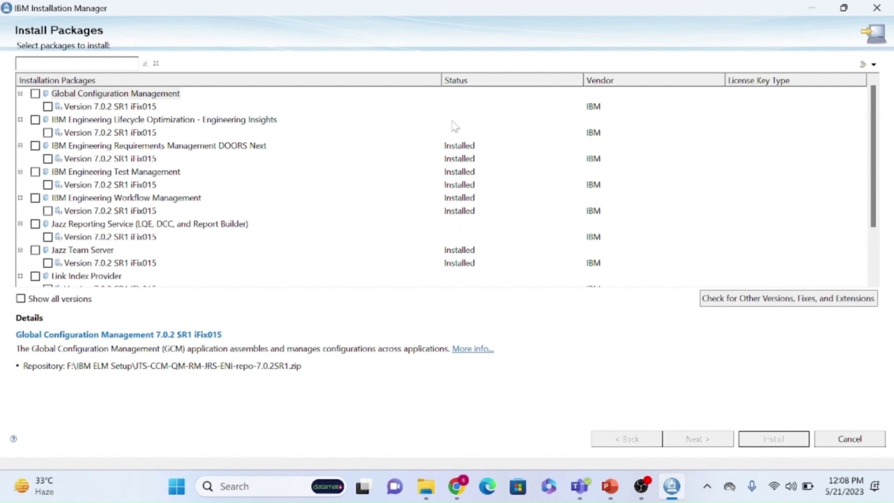
{"action": "left_click", "coordinate": [839, 440]}
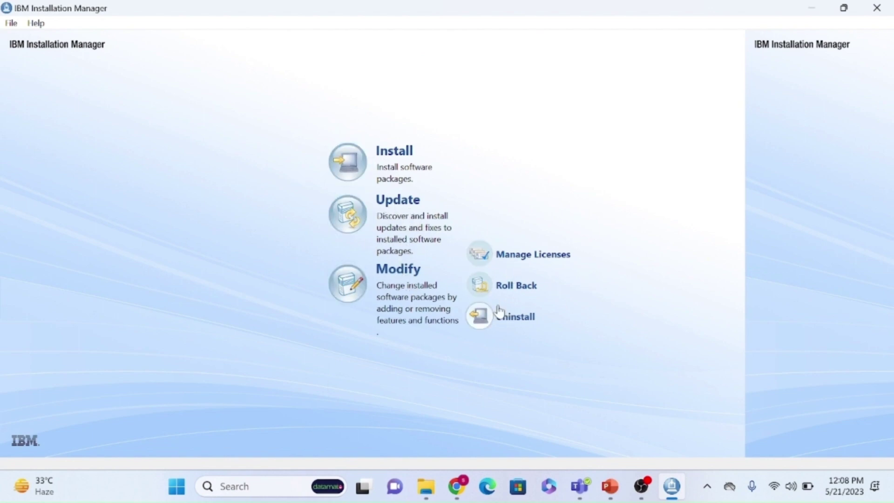
Cancel the Uninstall Packages wizard without removing Test Management or any other package.
{"action": "left_click", "coordinate": [504, 322]}
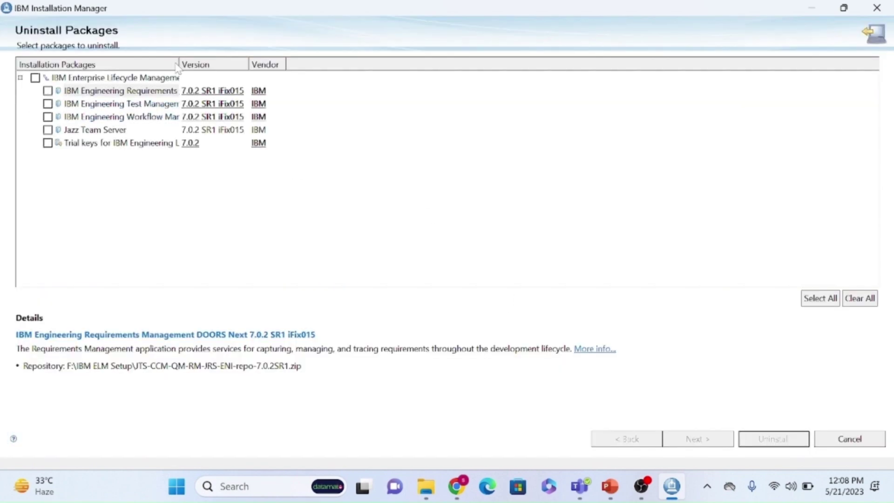
{"action": "left_click_drag", "start_coordinate": [180, 65], "coordinate": [246, 64]}
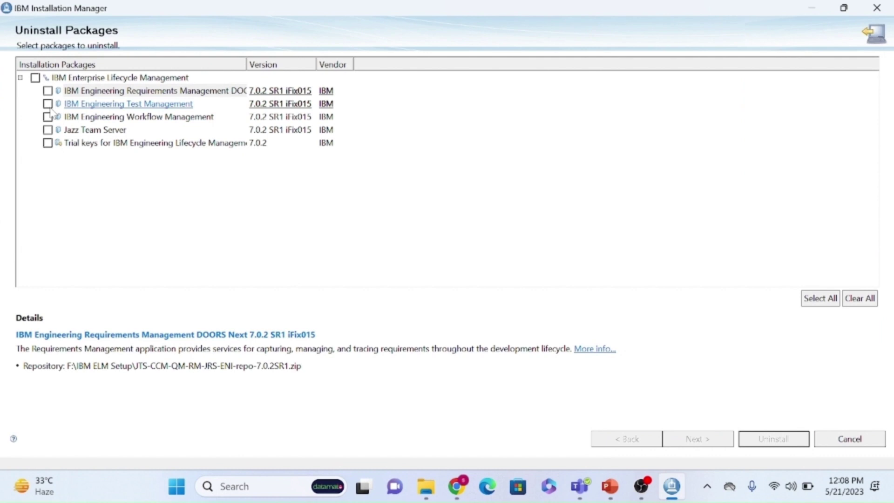
{"action": "left_click", "coordinate": [48, 103]}
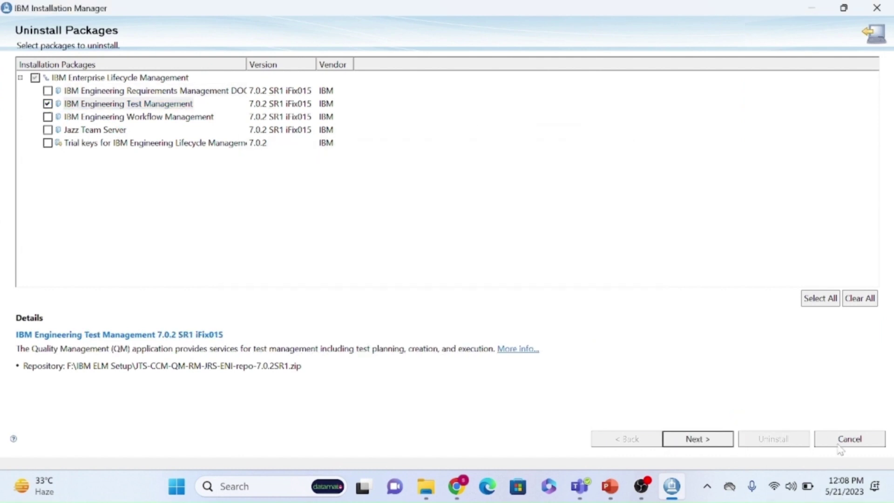
{"action": "left_click", "coordinate": [48, 104]}
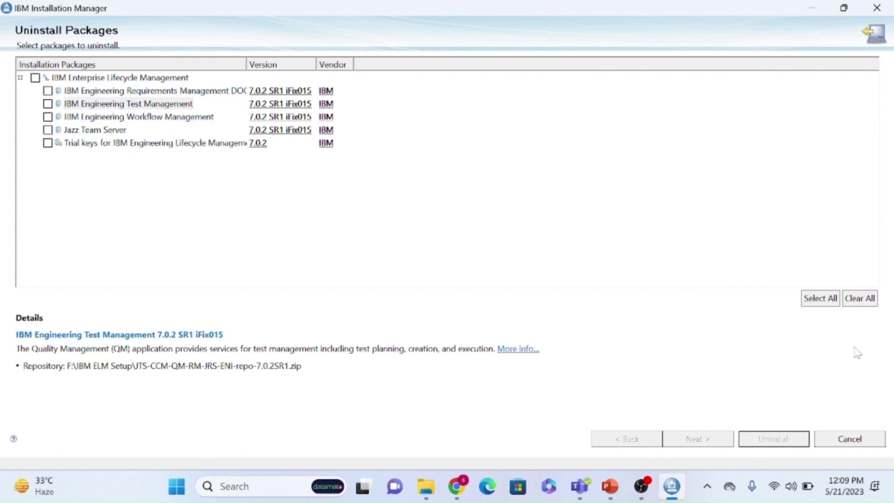
{"action": "left_click", "coordinate": [862, 443]}
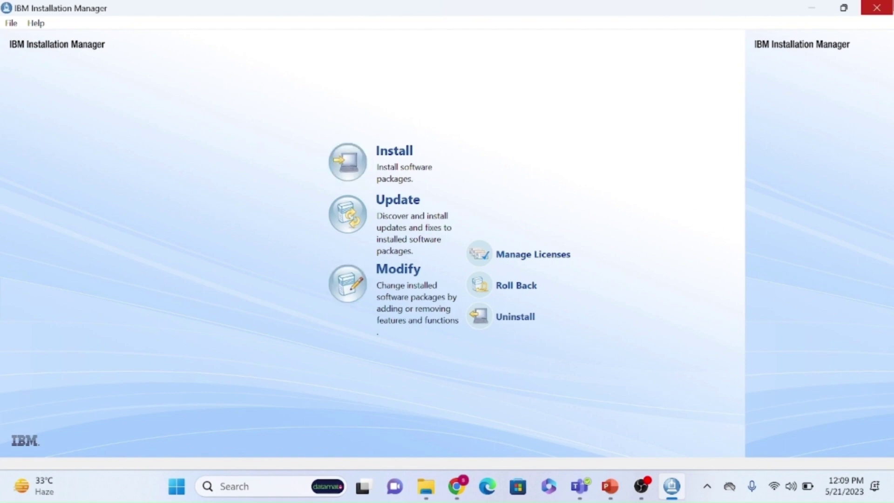
Close Installation Manager and the Resource not found tab, then minimize Chrome.
{"action": "left_click", "coordinate": [877, 8]}
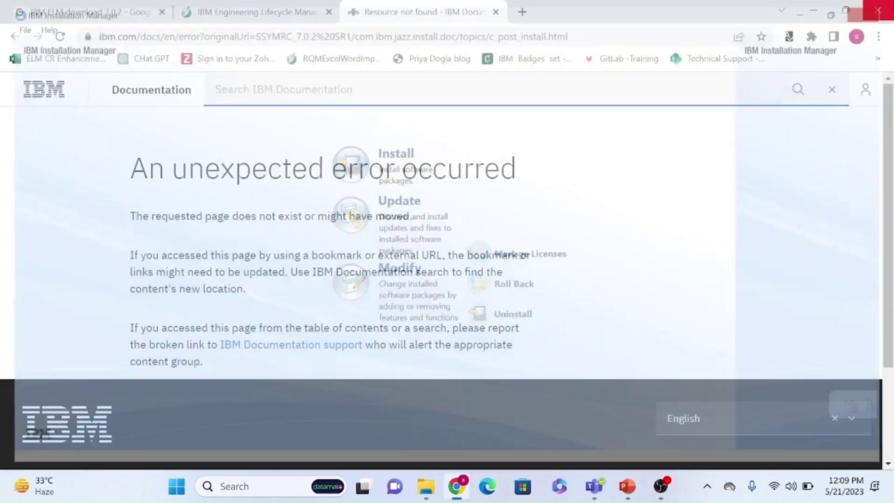
{"action": "left_click", "coordinate": [496, 12]}
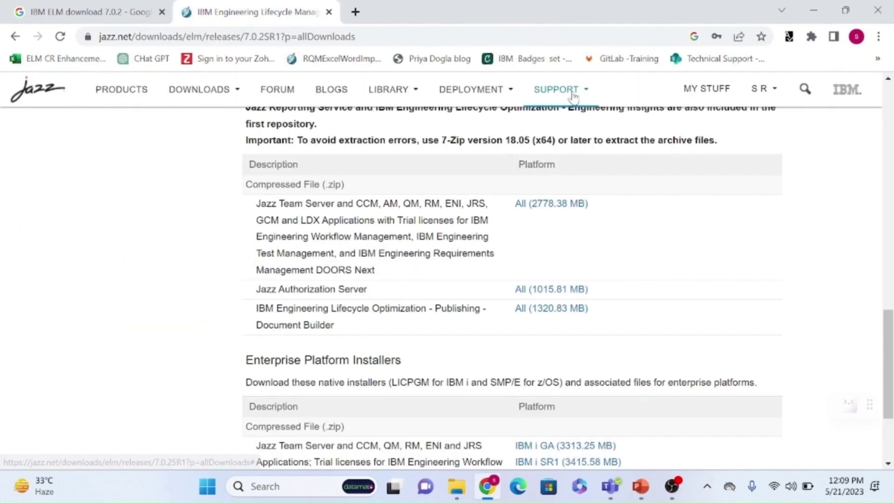
{"action": "left_click", "coordinate": [814, 10]}
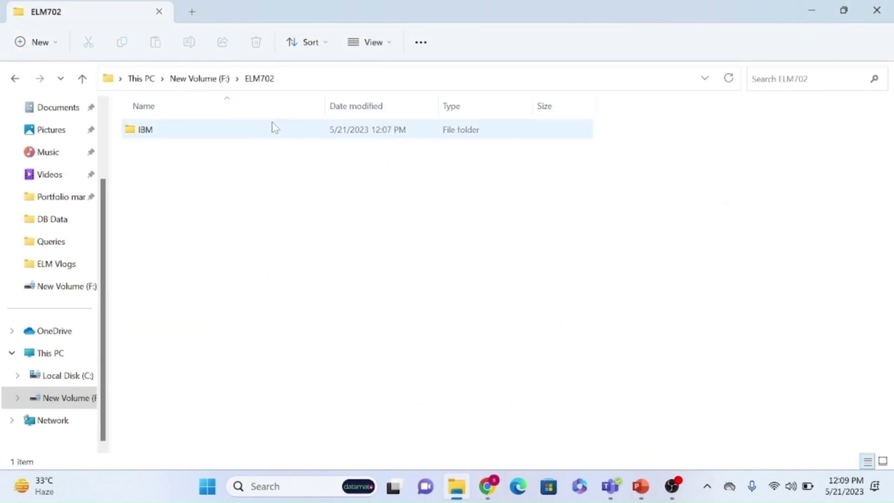
Open the F:\ELM702\IBM\JazzTeamServer\server folder in File Explorer.
{"action": "left_click", "coordinate": [292, 134]}
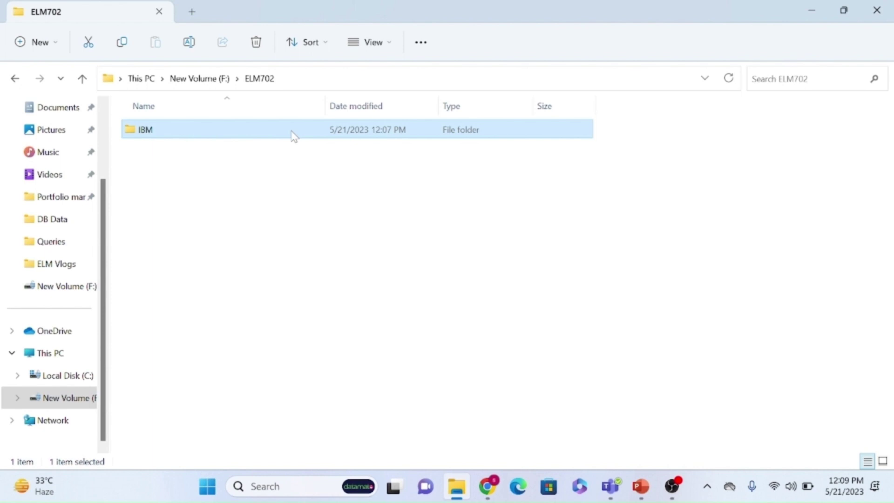
{"action": "left_click", "coordinate": [203, 79]}
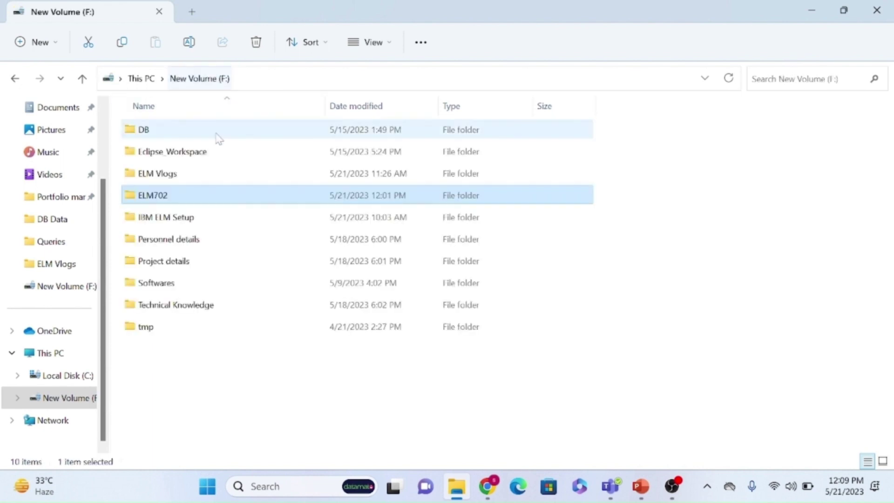
{"action": "left_click", "coordinate": [158, 204]}
{"action": "double_click", "coordinate": [224, 204]}
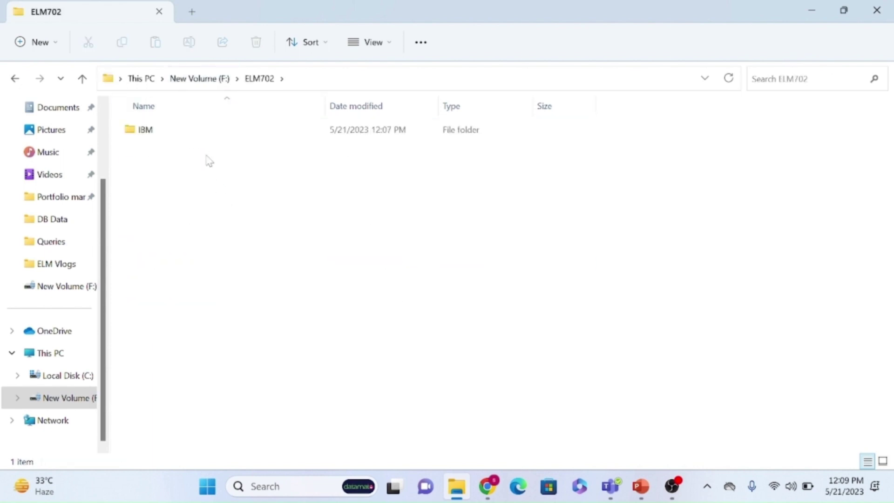
{"action": "double_click", "coordinate": [147, 131]}
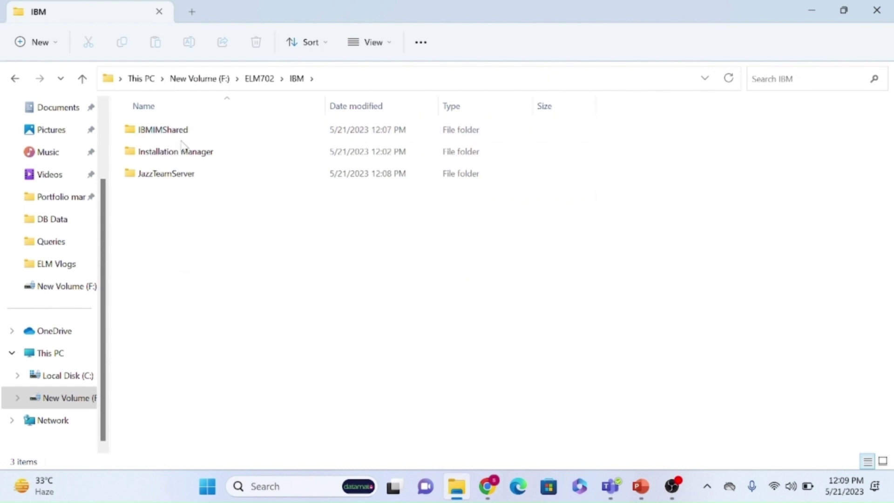
{"action": "double_click", "coordinate": [190, 179]}
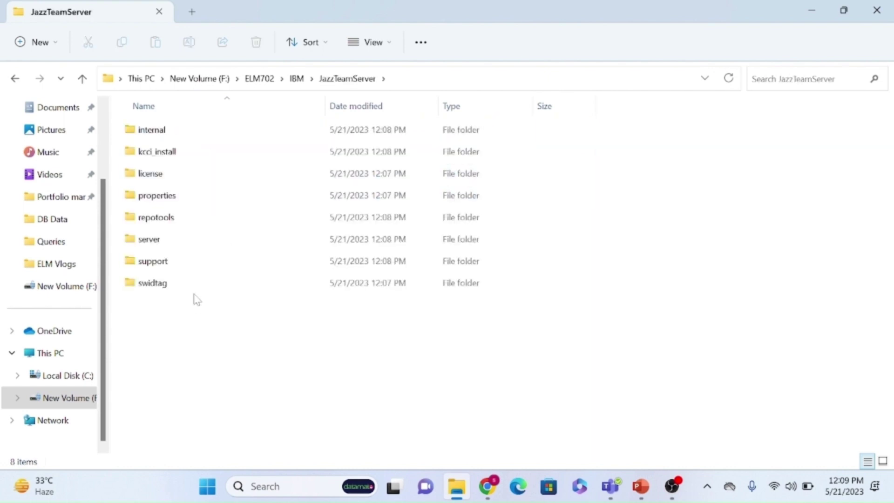
{"action": "double_click", "coordinate": [158, 243]}
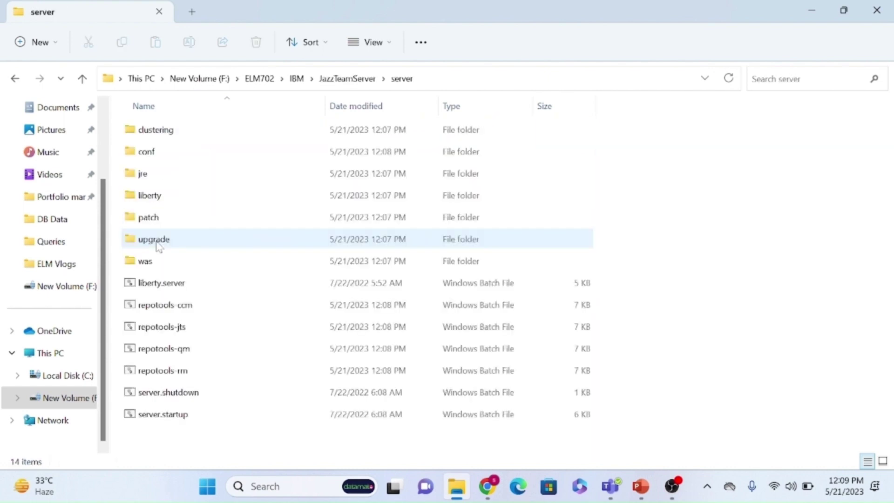
{"action": "left_click", "coordinate": [438, 79]}
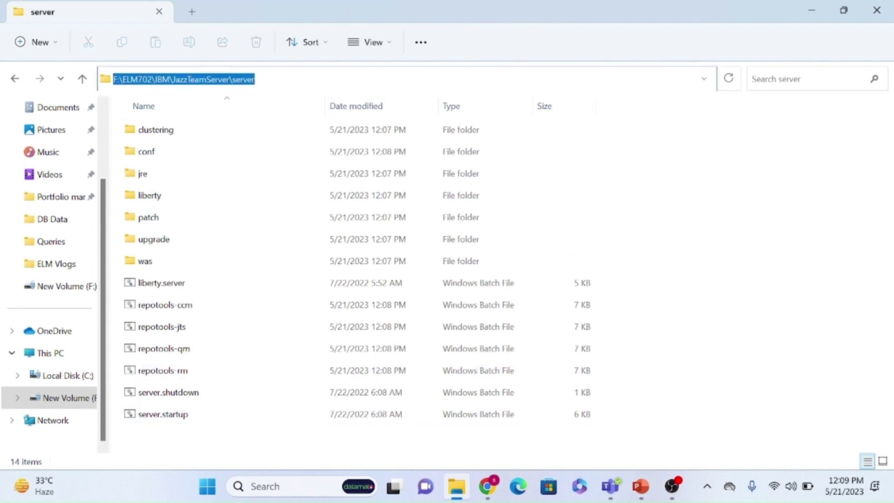
Search Windows for Command Prompt and bring up its run options.
{"action": "left_click", "coordinate": [254, 486]}
{"action": "type", "text": "d"}
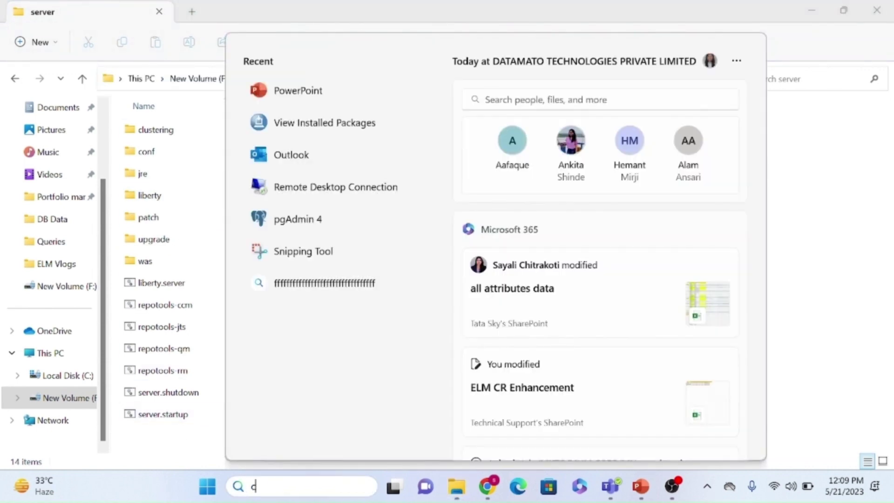
{"action": "type", "text": "md"}
{"action": "right_click", "coordinate": [294, 137]}
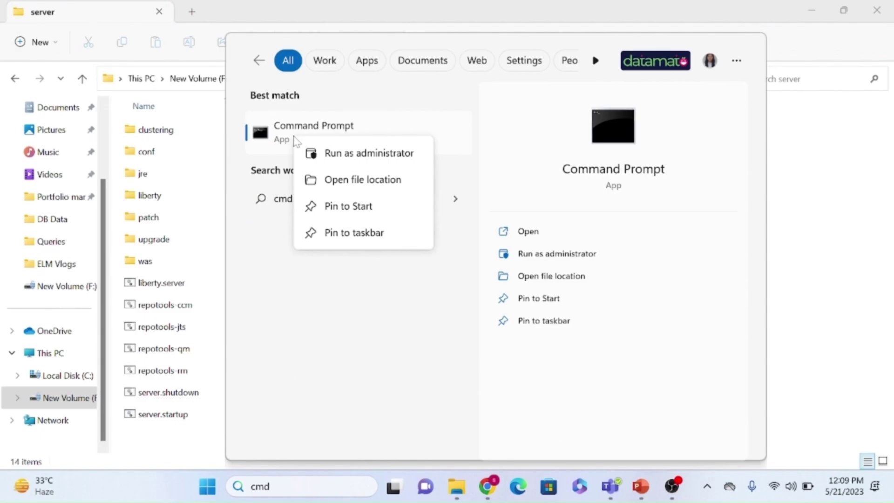
Open an administrator Command Prompt in F:\ELM702\IBM\JazzTeamServer\server on drive F:.
{"action": "left_click", "coordinate": [366, 154]}
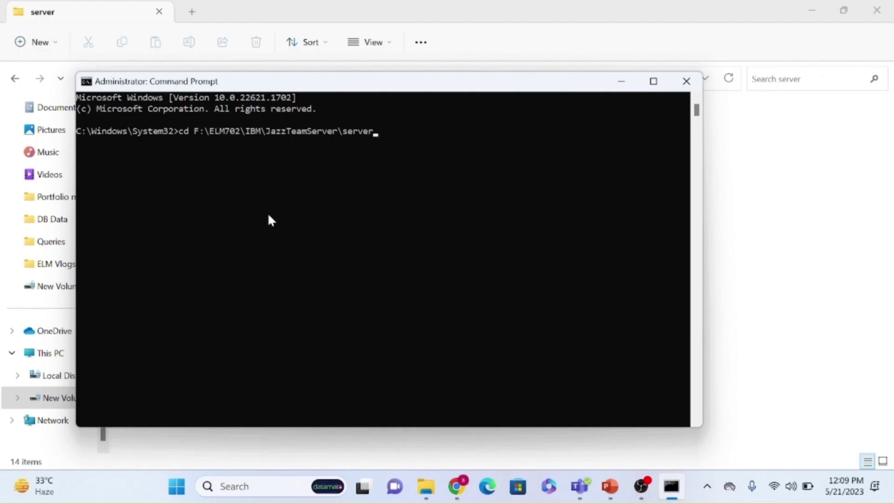
{"action": "key", "text": "Return"}
{"action": "type", "text": "f:"}
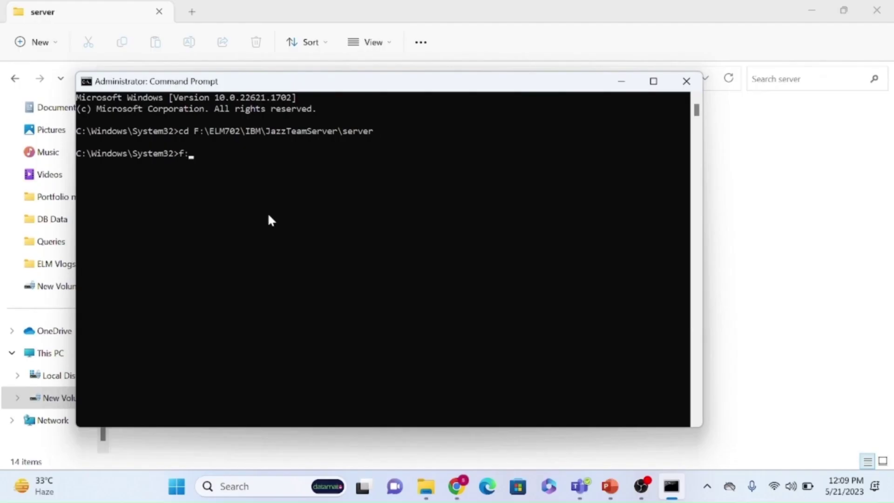
{"action": "key", "text": "Return"}
Run server.startup.bat to start the Jazz Team Server.
{"action": "type", "text": "sr"}
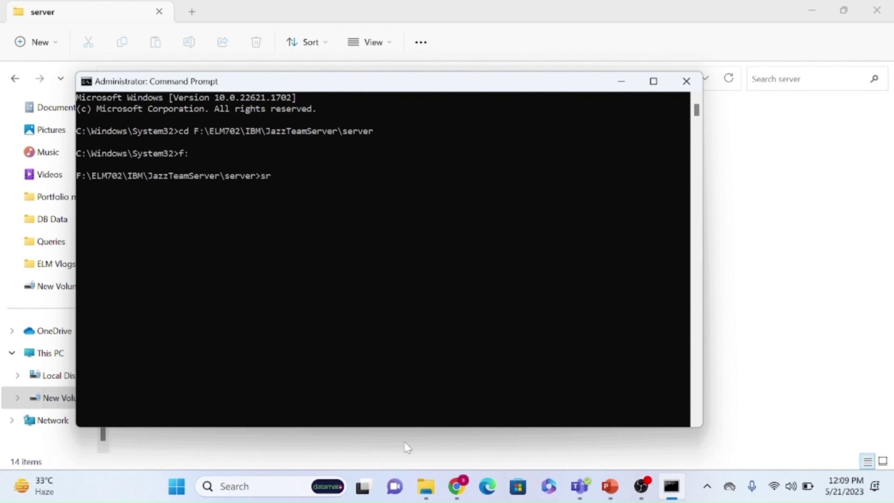
{"action": "key", "text": "BackSpace"}
{"action": "type", "text": "e"}
{"action": "key", "text": "Tab"}
{"action": "key", "text": "Tab"}
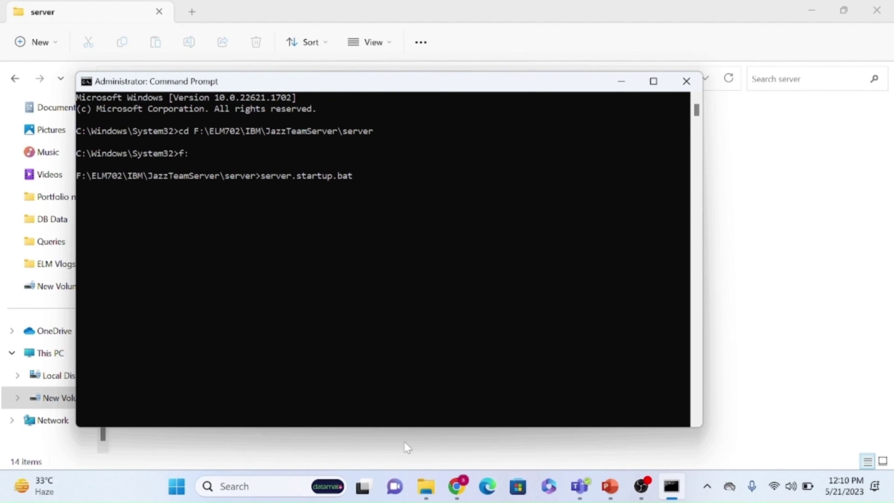
{"action": "key", "text": "Return"}
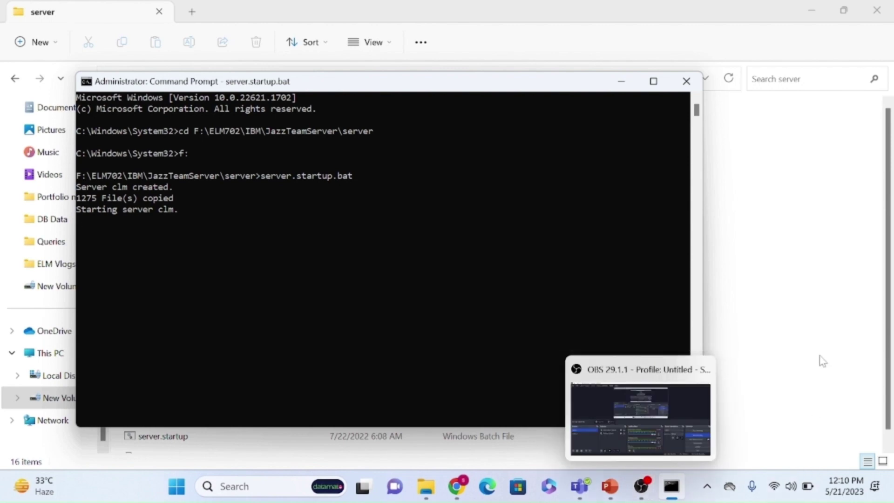
{"action": "left_click", "coordinate": [642, 487]}
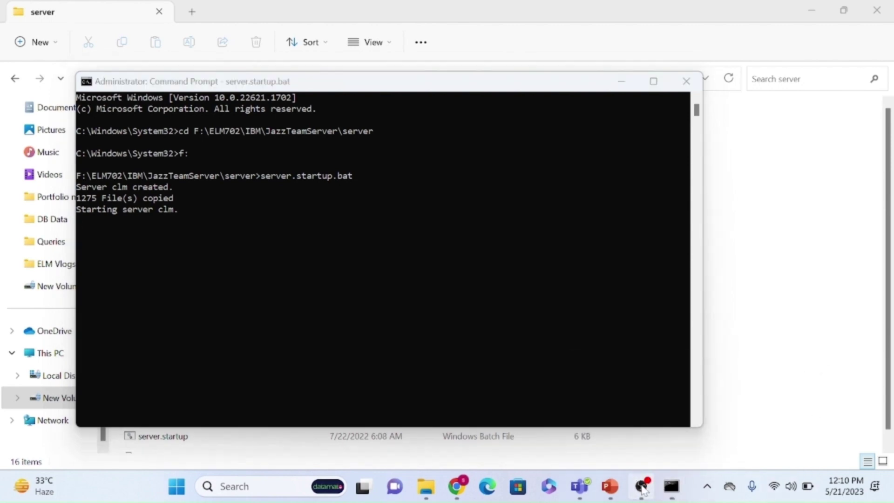
{"action": "left_click", "coordinate": [802, 359]}
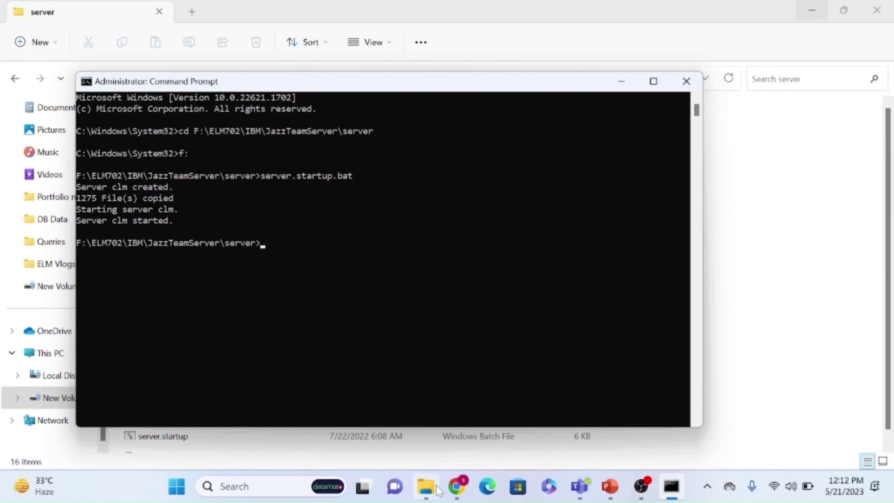
{"action": "left_click", "coordinate": [618, 97]}
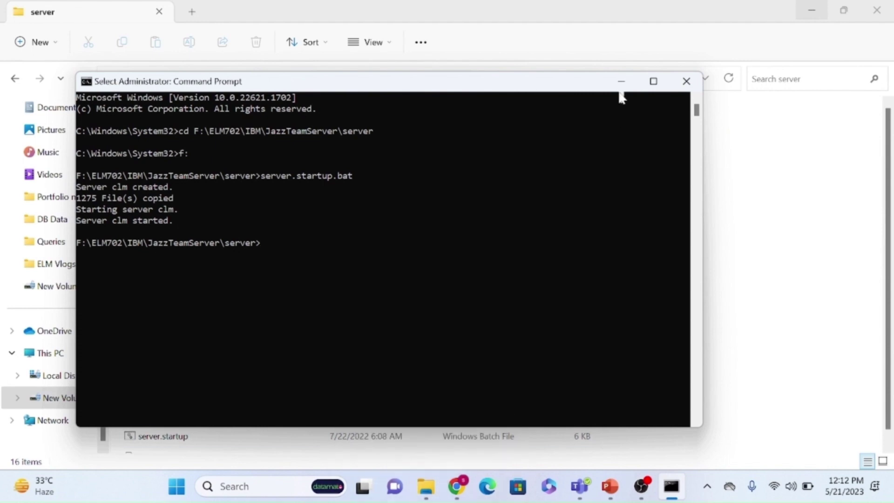
{"action": "left_click", "coordinate": [621, 81]}
{"action": "left_click", "coordinate": [457, 487]}
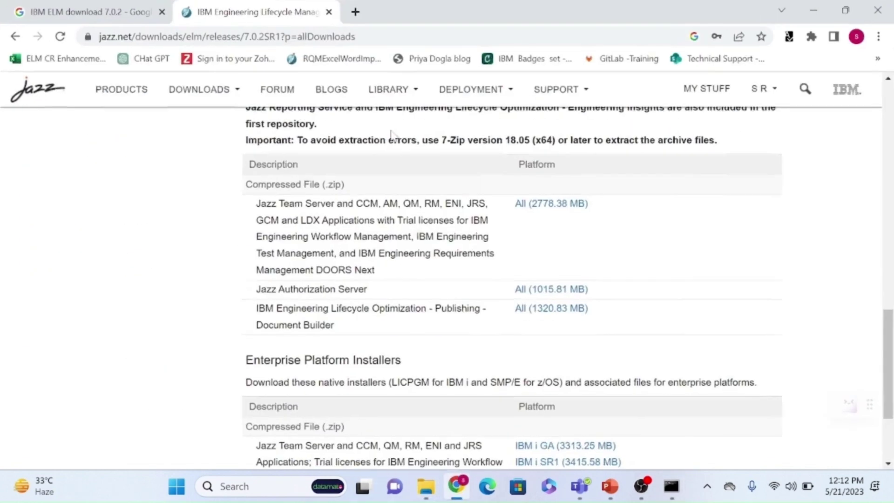
{"action": "left_click", "coordinate": [355, 12]}
{"action": "type", "text": "htt"}
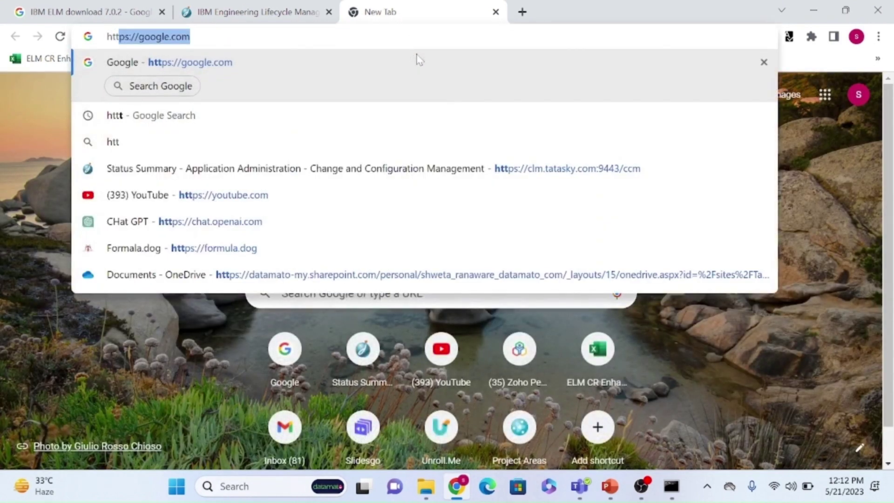
{"action": "type", "text": "ps://clm"}
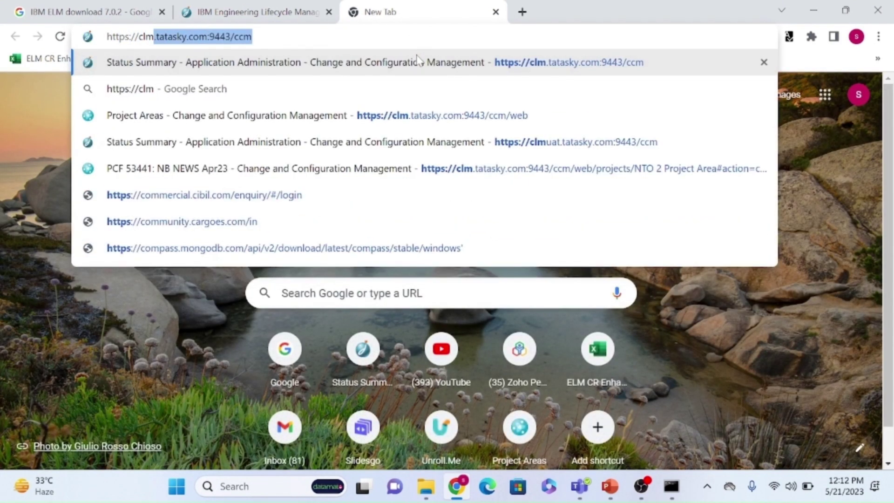
{"action": "key", "text": "BackSpace"}
{"action": "key", "text": "BackSpace"}
{"action": "key", "text": "BackSpace"}
{"action": "key", "text": "BackSpace"}
{"action": "key", "text": "BackSpace"}
{"action": "type", "text": "/loca;"}
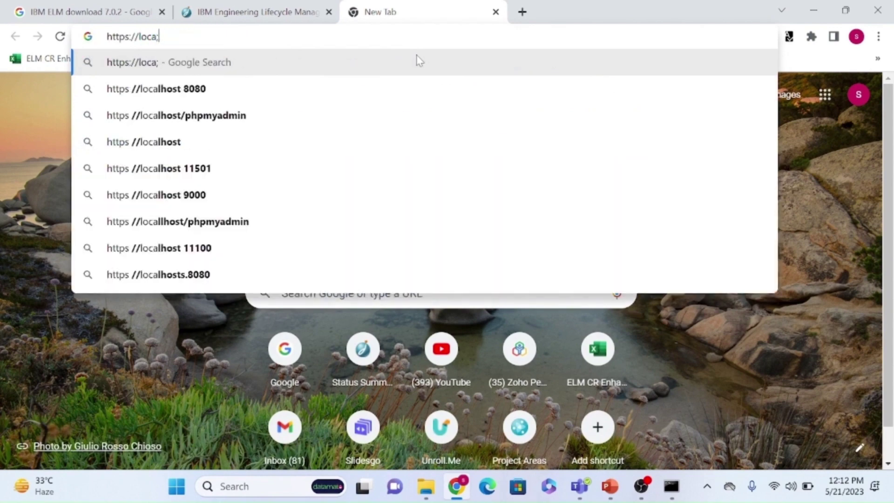
{"action": "key", "text": "BackSpace"}
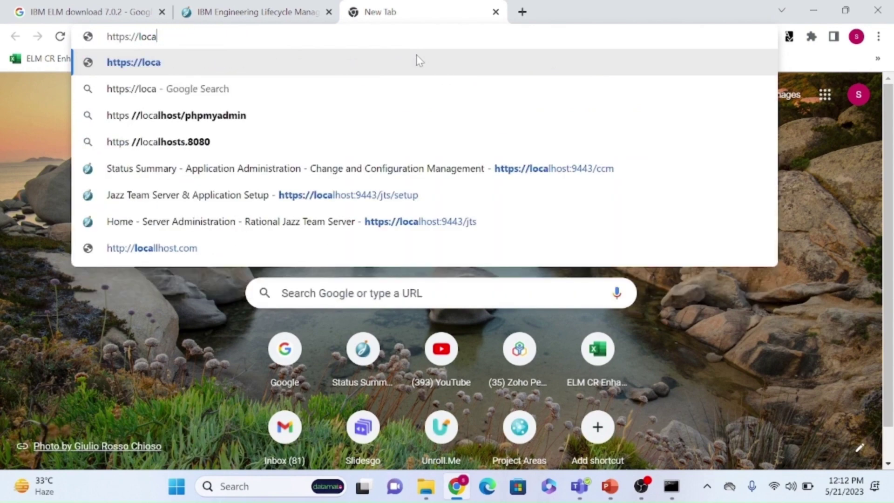
{"action": "type", "text": "l"}
{"action": "key", "text": "Right"}
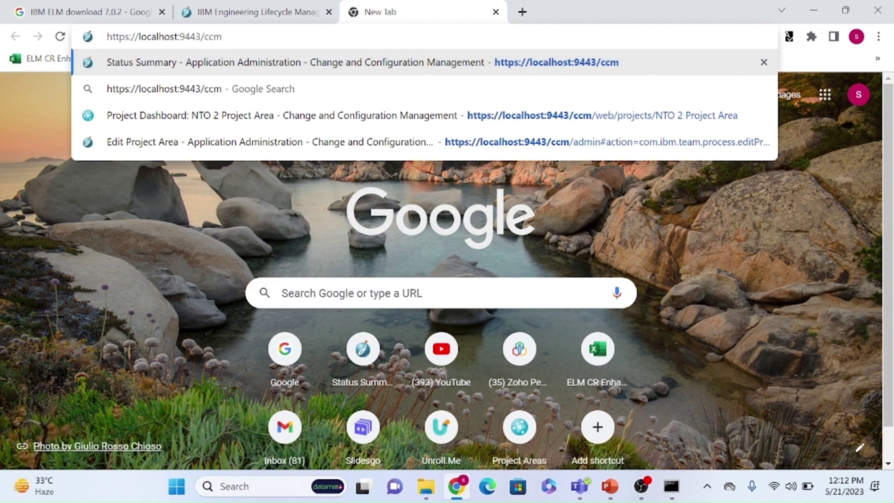
{"action": "key", "text": "BackSpace"}
{"action": "key", "text": "BackSpace"}
{"action": "key", "text": "BackSpace"}
{"action": "type", "text": "jts/setup"}
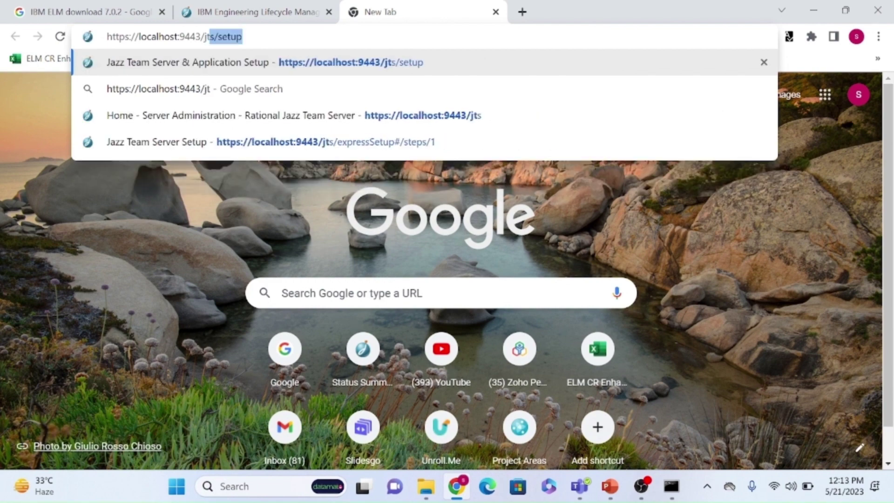
{"action": "key", "text": "Right"}
{"action": "key", "text": "Return"}
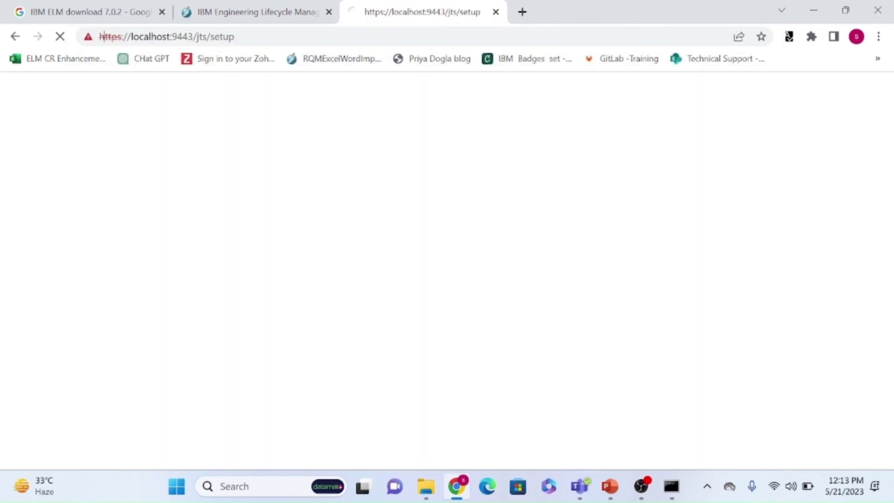
Proceed past the certificate warning to localhost and reload the stalled page.
{"action": "left_click", "coordinate": [320, 36]}
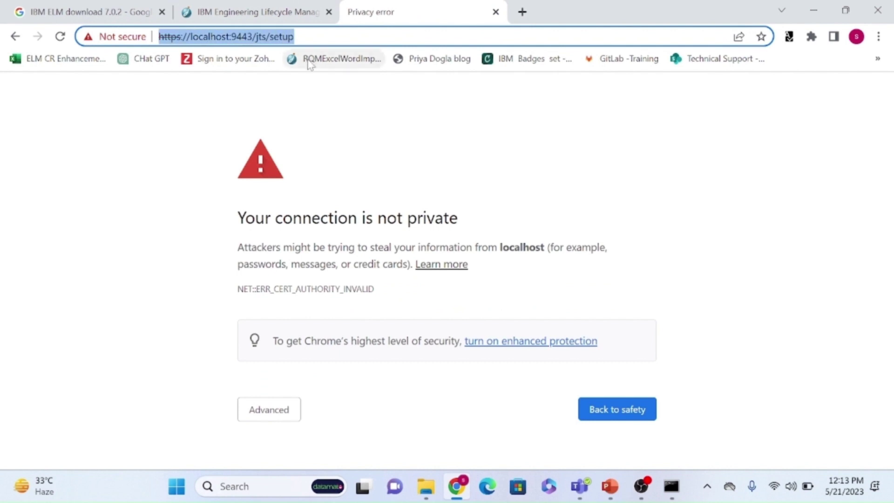
{"action": "left_click", "coordinate": [270, 416]}
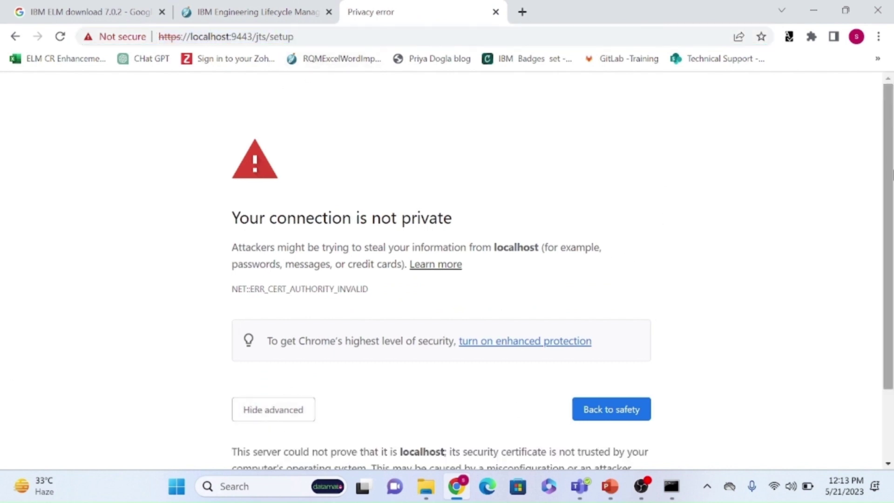
{"action": "scroll", "coordinate": [275, 419], "scroll_direction": "down", "scroll_amount": 2}
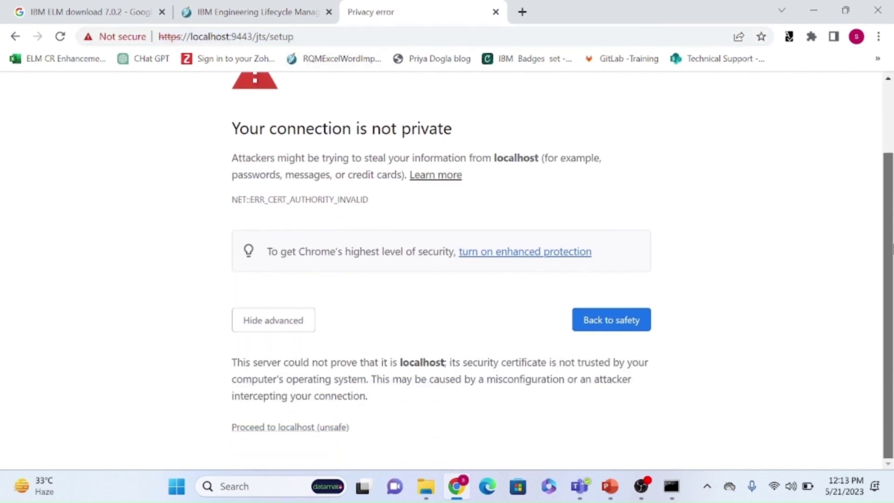
{"action": "left_click", "coordinate": [281, 428]}
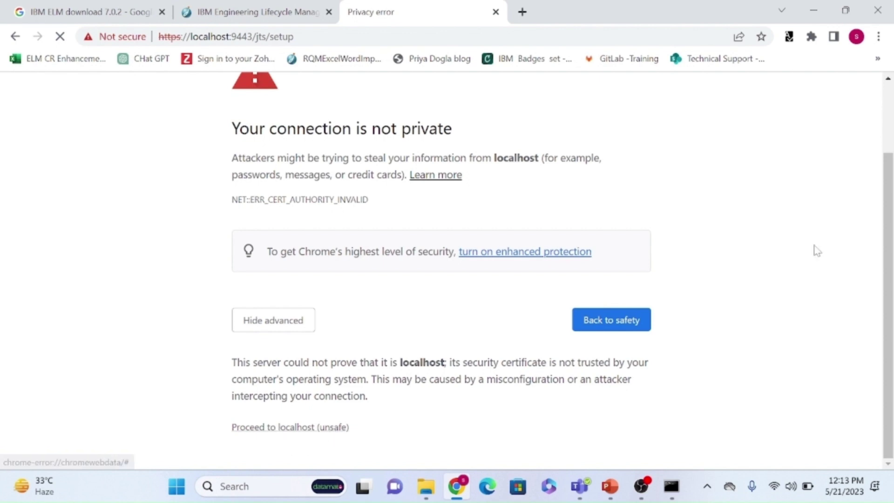
{"action": "left_click", "coordinate": [59, 38]}
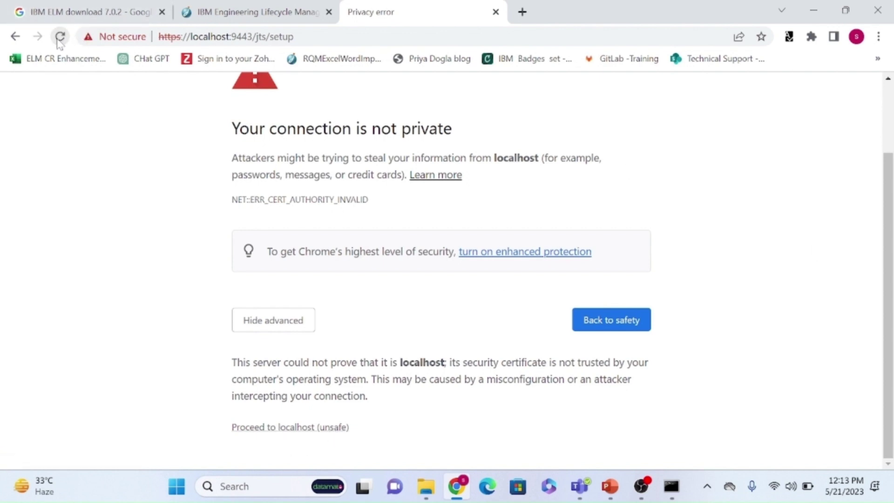
{"action": "left_click", "coordinate": [59, 40]}
Proceed past the localhost certificate warning and log in as ADMIN with the account password.
{"action": "left_click", "coordinate": [295, 427]}
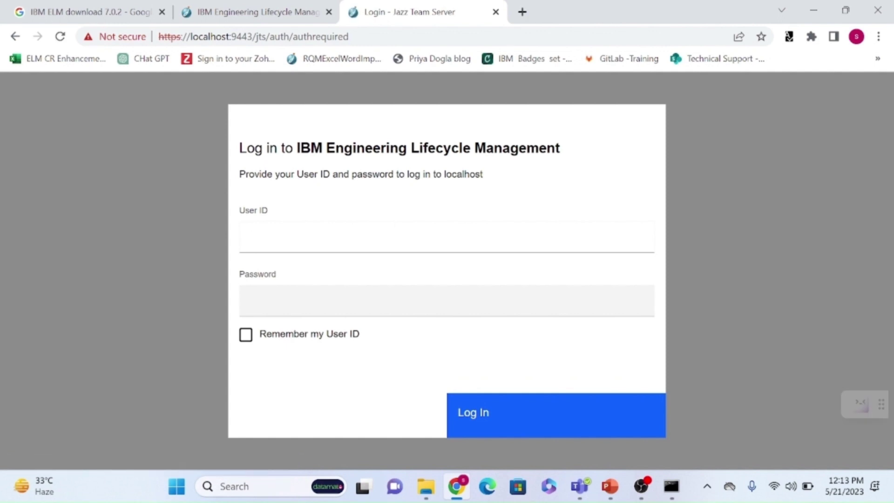
{"action": "type", "text": "ADMIN"}
{"action": "left_click", "coordinate": [253, 300]}
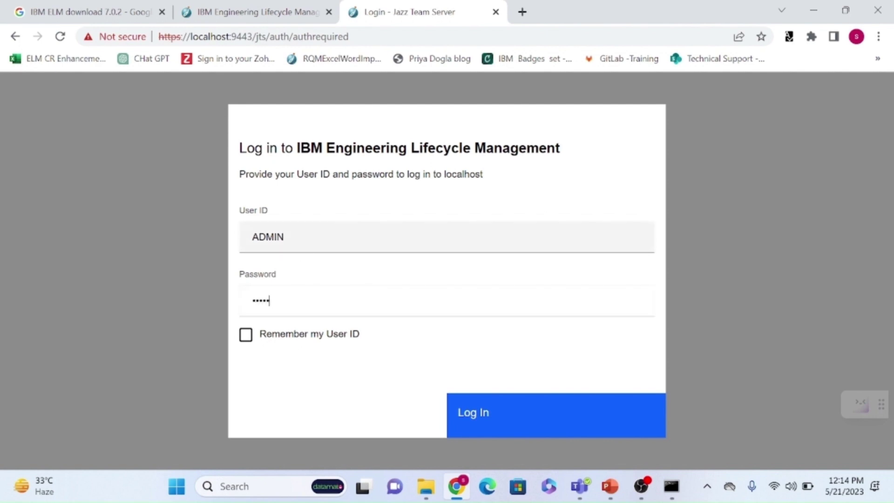
{"action": "key", "text": "shift+Tab"}
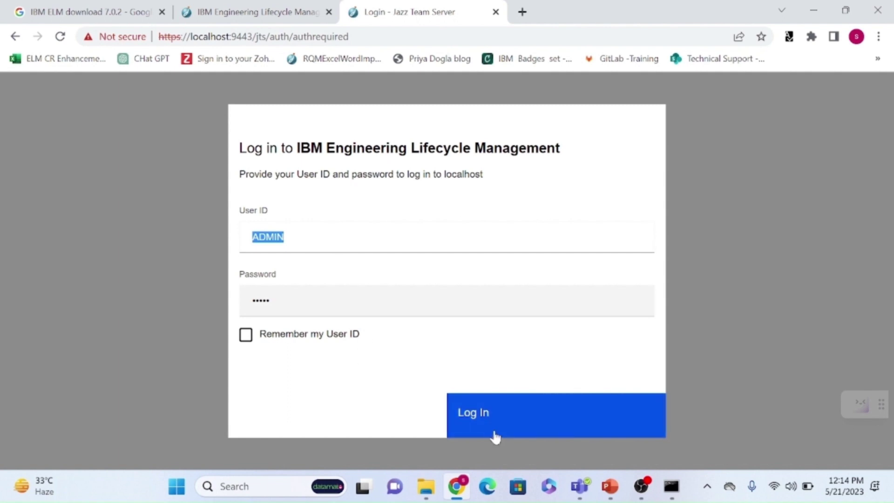
{"action": "left_click", "coordinate": [494, 435]}
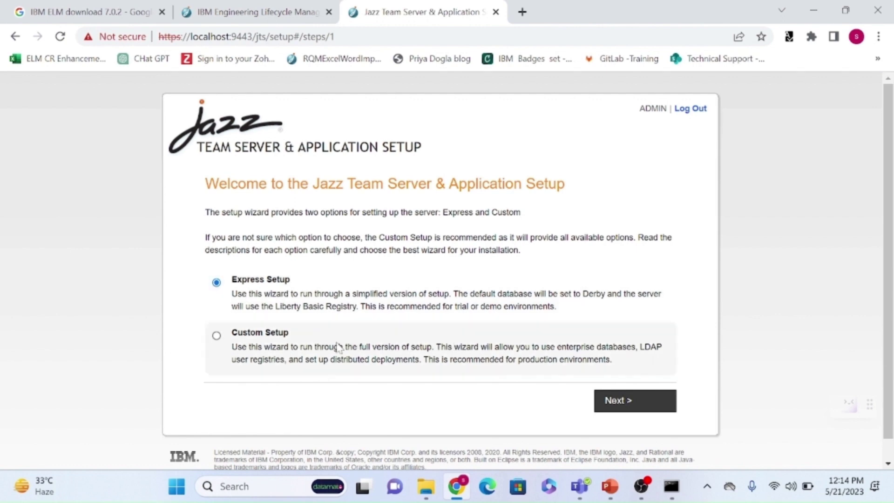
{"action": "left_click", "coordinate": [654, 403]}
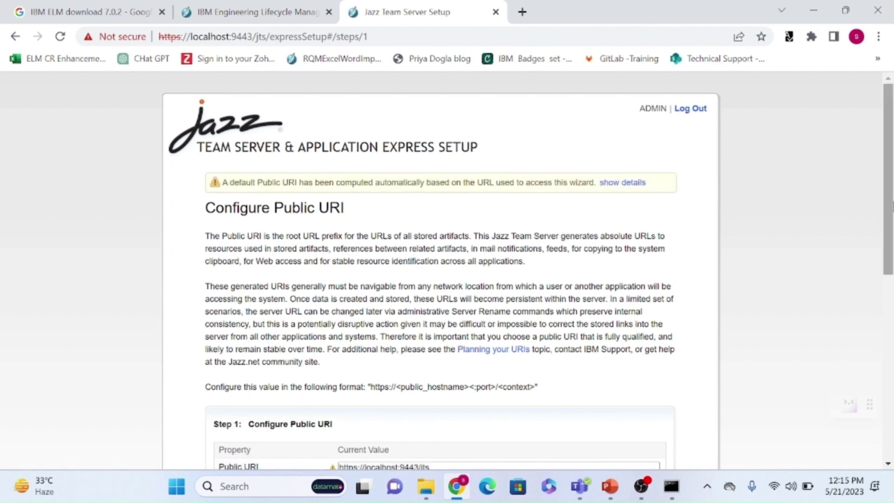
{"action": "scroll", "coordinate": [440, 273], "scroll_direction": "down", "scroll_amount": 5}
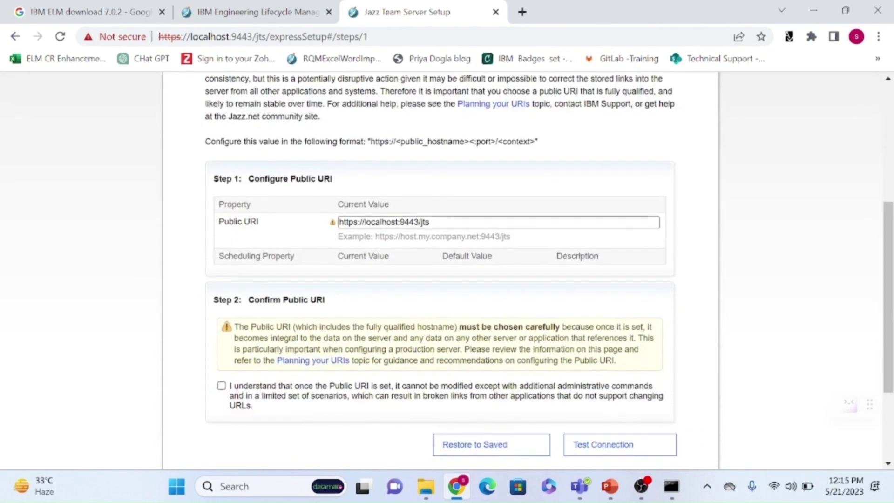
{"action": "left_click_drag", "start_coordinate": [431, 222], "coordinate": [333, 226]}
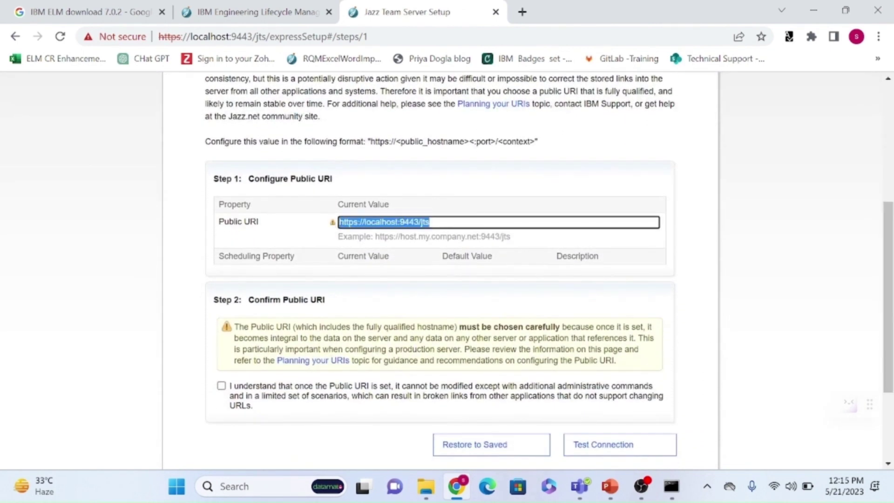
{"action": "double_click", "coordinate": [380, 222]}
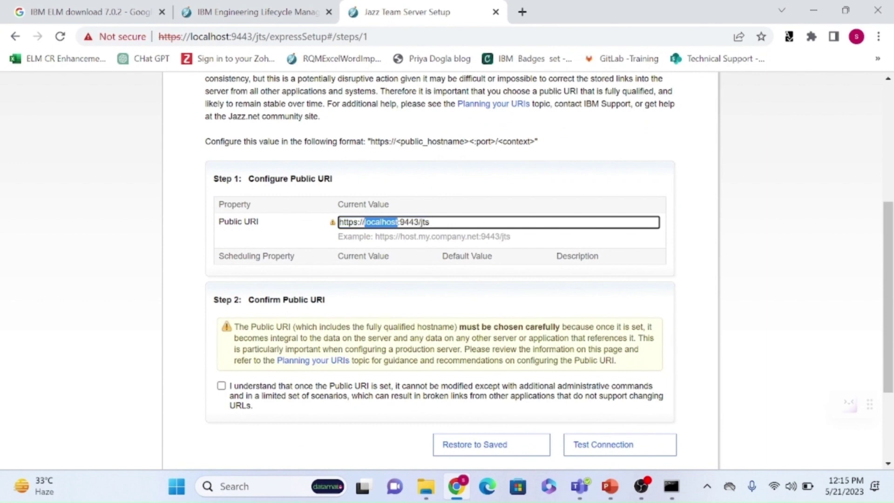
{"action": "left_click", "coordinate": [389, 222]}
{"action": "double_click", "coordinate": [382, 222]}
Copy the device name DTPLLPT84 from This PC's properties in Windows Settings.
{"action": "left_click", "coordinate": [426, 487]}
{"action": "left_click", "coordinate": [62, 361]}
{"action": "right_click", "coordinate": [62, 361]}
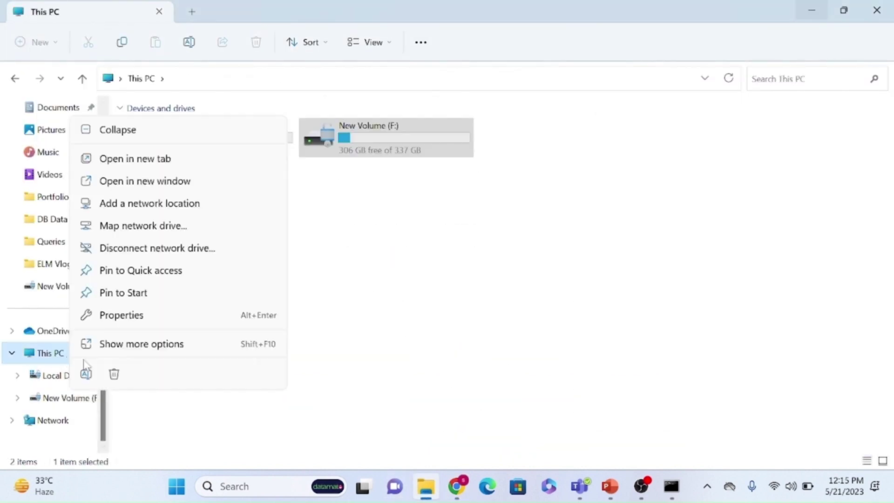
{"action": "left_click", "coordinate": [323, 301]}
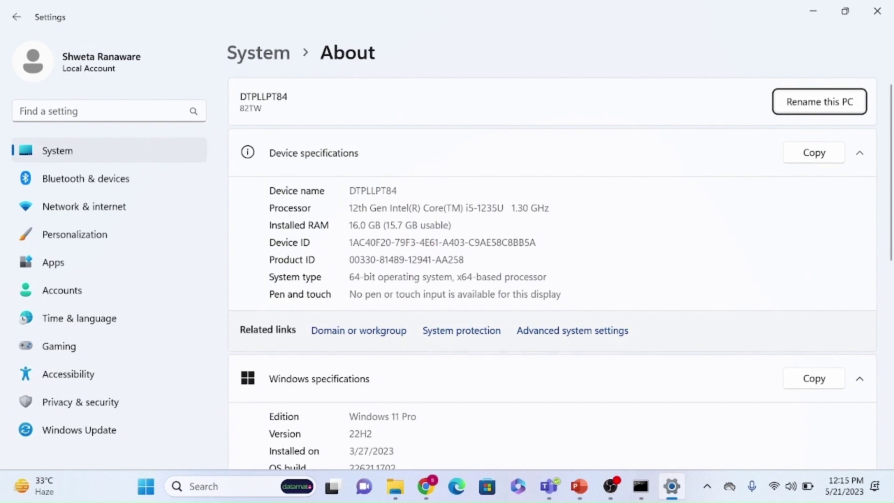
{"action": "double_click", "coordinate": [373, 190]}
{"action": "key", "text": "ctrl+c"}
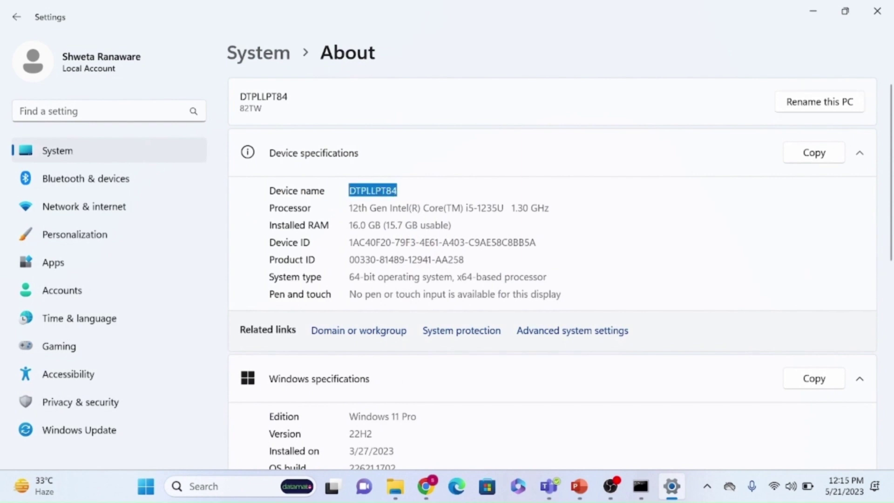
{"action": "left_click", "coordinate": [877, 10]}
{"action": "left_click", "coordinate": [872, 10]}
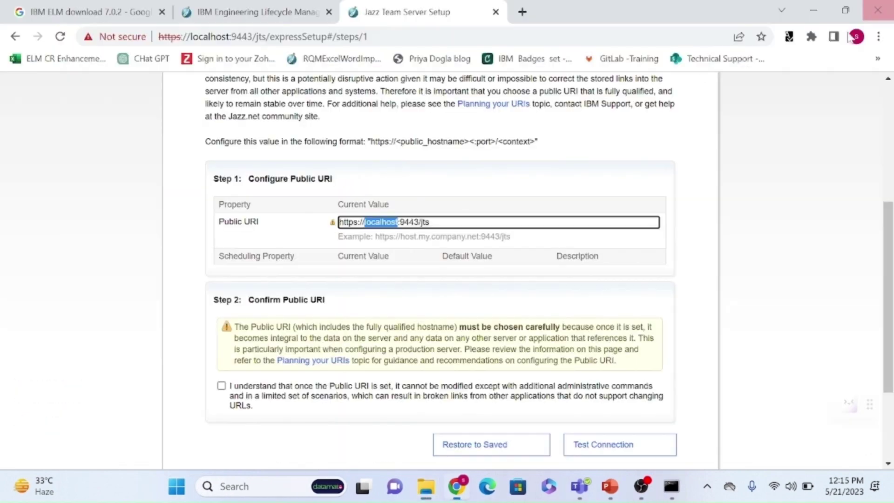
{"action": "key", "text": "ctrl+v"}
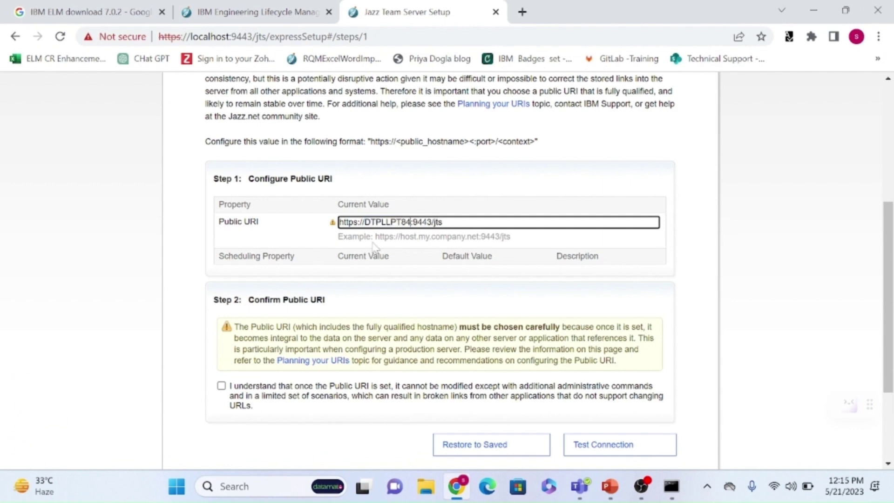
{"action": "left_click", "coordinate": [225, 392]}
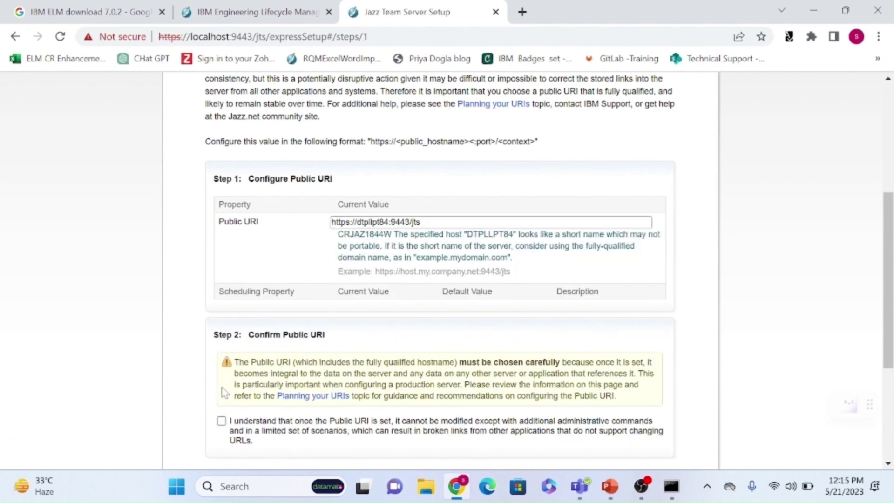
{"action": "scroll", "coordinate": [328, 252], "scroll_direction": "down", "scroll_amount": 2}
{"action": "left_click", "coordinate": [618, 417]}
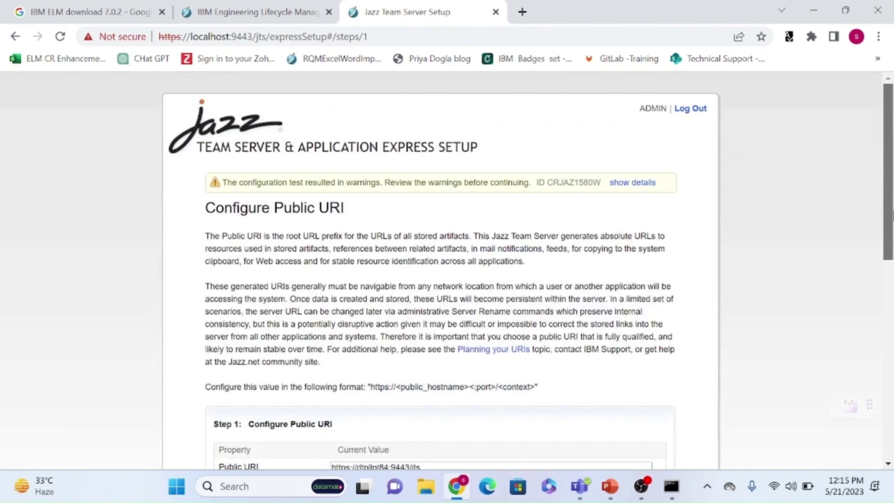
{"action": "left_click", "coordinate": [633, 162]}
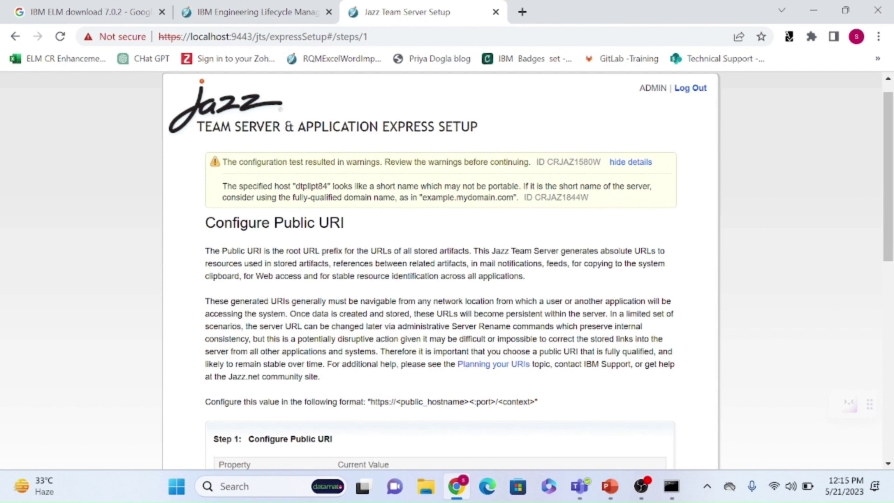
{"action": "key", "text": "super+e"}
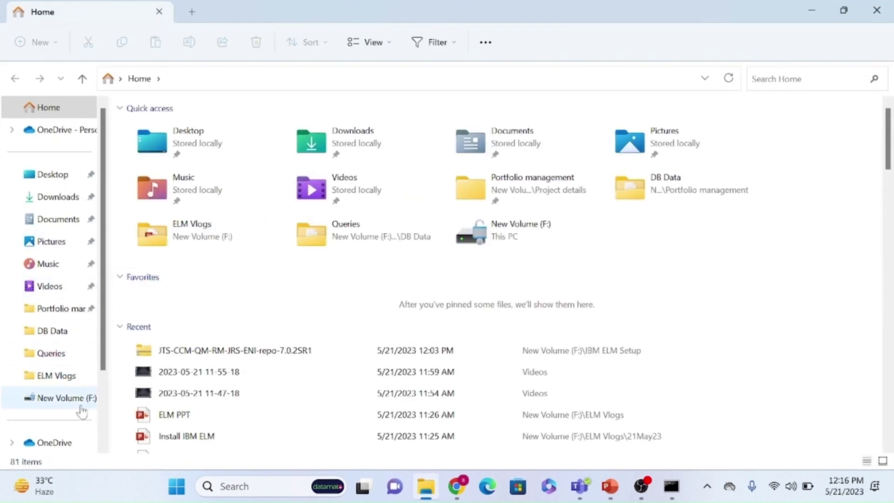
{"action": "scroll", "coordinate": [58, 340], "scroll_direction": "down", "scroll_amount": 2}
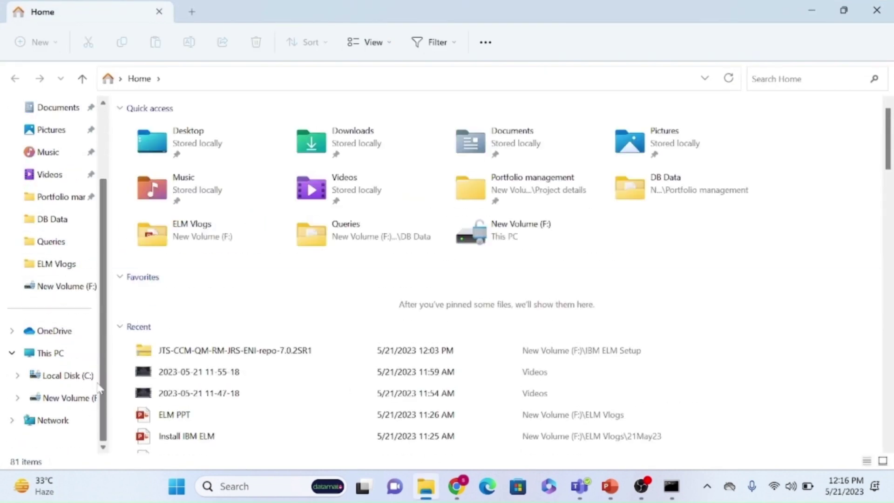
{"action": "right_click", "coordinate": [64, 354]}
{"action": "left_click", "coordinate": [122, 304]}
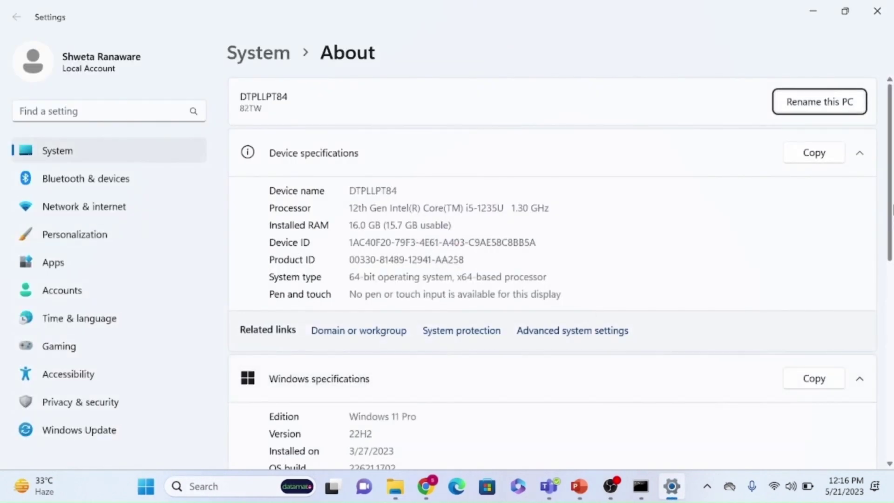
{"action": "scroll", "coordinate": [891, 253], "scroll_direction": "down", "scroll_amount": 1}
{"action": "scroll", "coordinate": [884, 225], "scroll_direction": "up", "scroll_amount": 2}
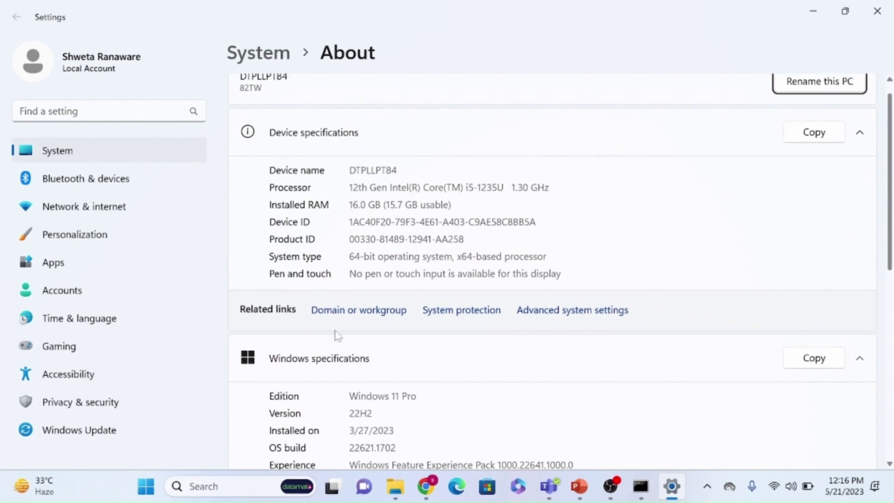
{"action": "left_click", "coordinate": [360, 315]}
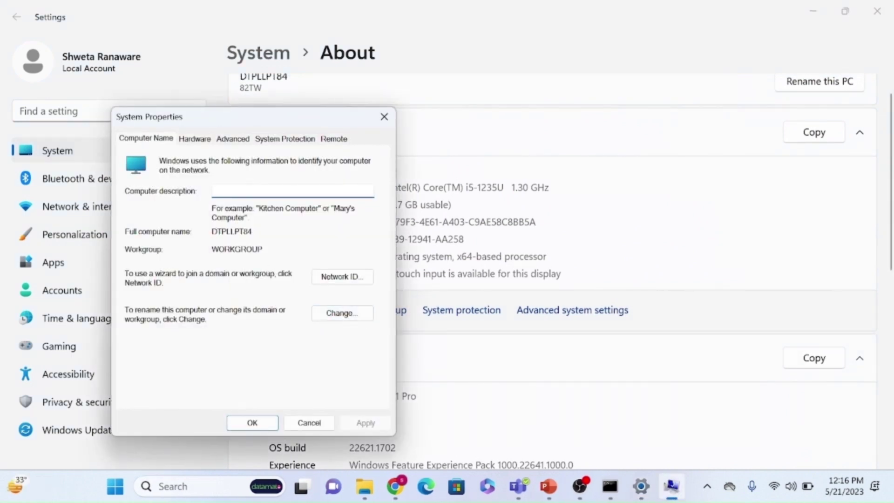
{"action": "left_click_drag", "start_coordinate": [253, 231], "coordinate": [209, 231]}
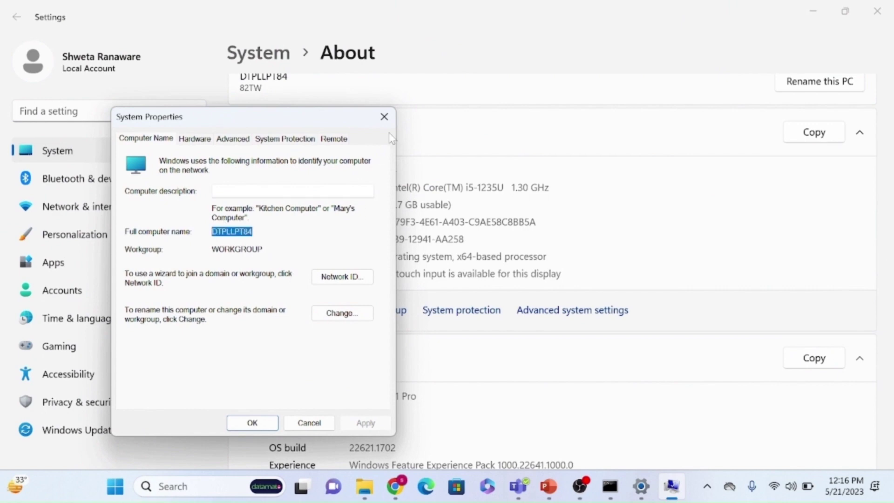
{"action": "left_click", "coordinate": [384, 116]}
{"action": "left_click", "coordinate": [813, 11]}
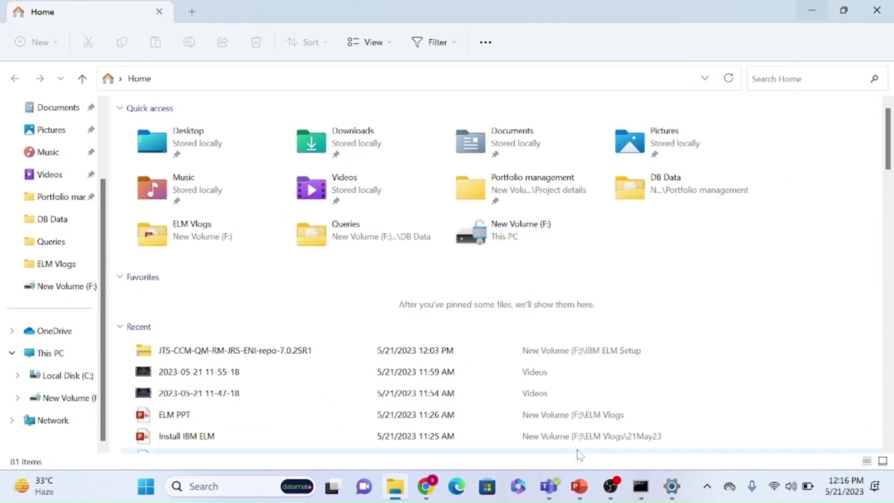
{"action": "left_click", "coordinate": [426, 485]}
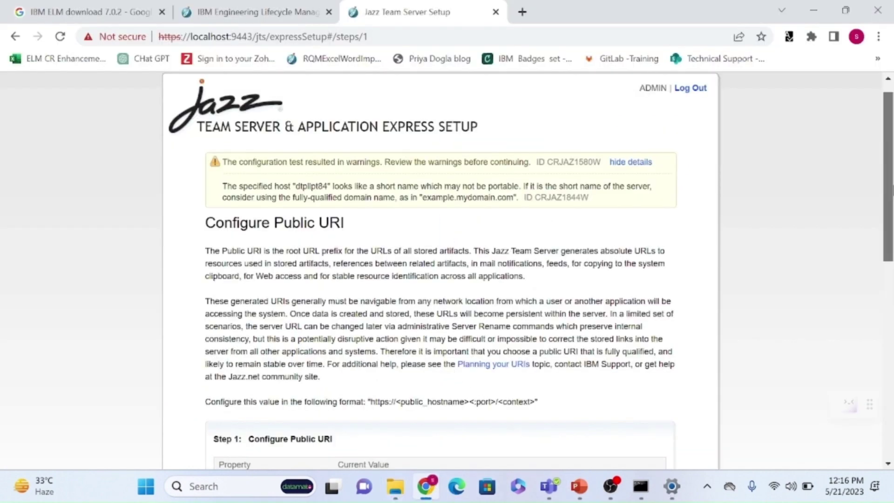
{"action": "left_click_drag", "start_coordinate": [883, 200], "coordinate": [883, 304]}
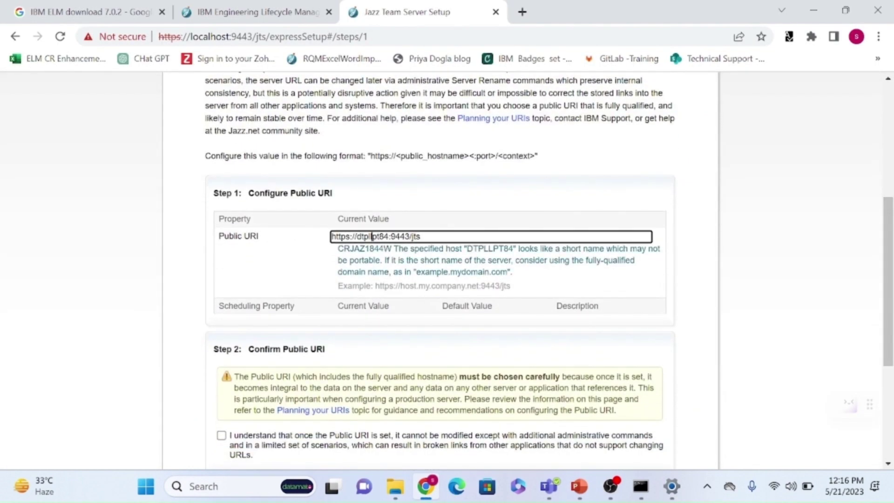
Replace the short host name in the Public URI with localhost.
{"action": "scroll", "coordinate": [698, 308], "scroll_direction": "down", "scroll_amount": 5}
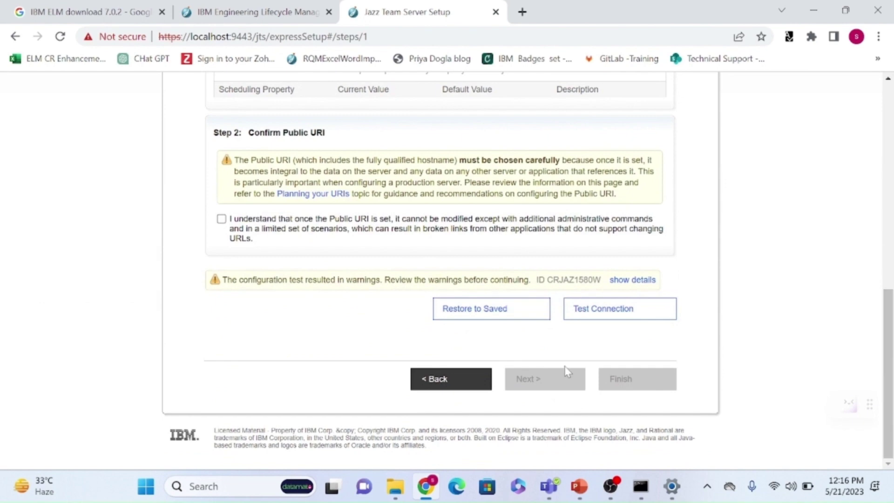
{"action": "left_click", "coordinate": [647, 281]}
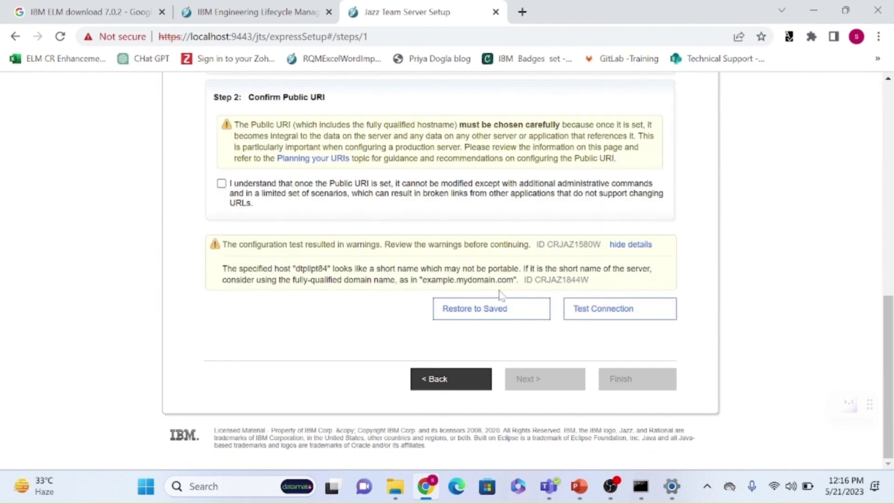
{"action": "left_click_drag", "start_coordinate": [890, 366], "coordinate": [868, 233]}
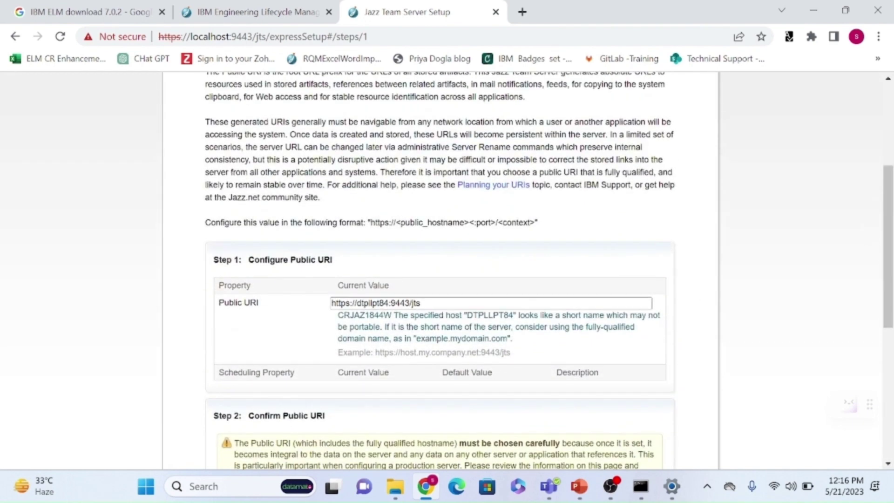
{"action": "left_click", "coordinate": [388, 303]}
{"action": "key", "text": "BackSpace"}
{"action": "key", "text": "BackSpace"}
{"action": "key", "text": "BackSpace"}
{"action": "key", "text": "BackSpace"}
{"action": "key", "text": "BackSpace"}
{"action": "key", "text": "BackSpace"}
{"action": "key", "text": "BackSpace"}
{"action": "key", "text": "BackSpace"}
{"action": "key", "text": "BackSpace"}
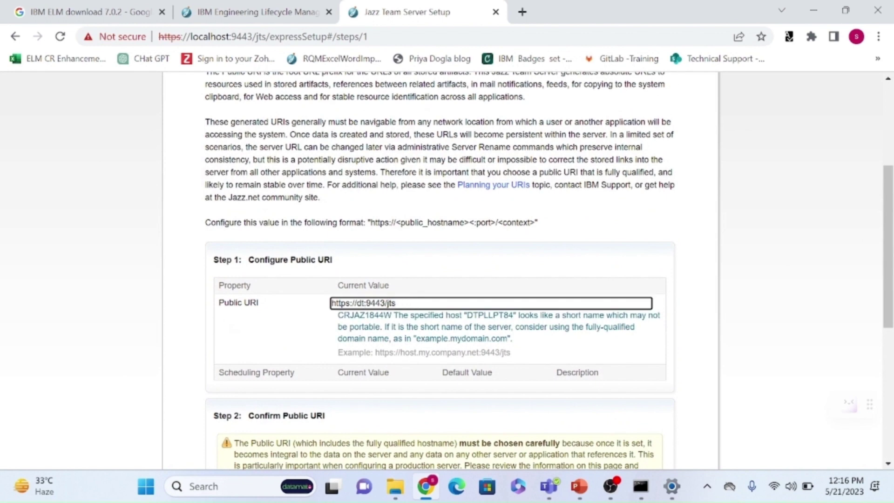
{"action": "type", "text": "localhost"}
{"action": "left_click_drag", "start_coordinate": [889, 232], "coordinate": [890, 317]}
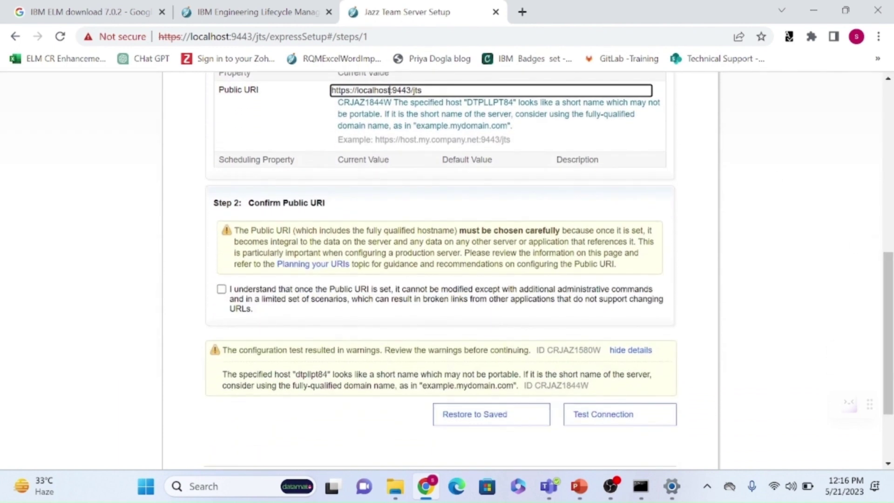
{"action": "double_click", "coordinate": [406, 90]}
{"action": "left_click", "coordinate": [605, 414]}
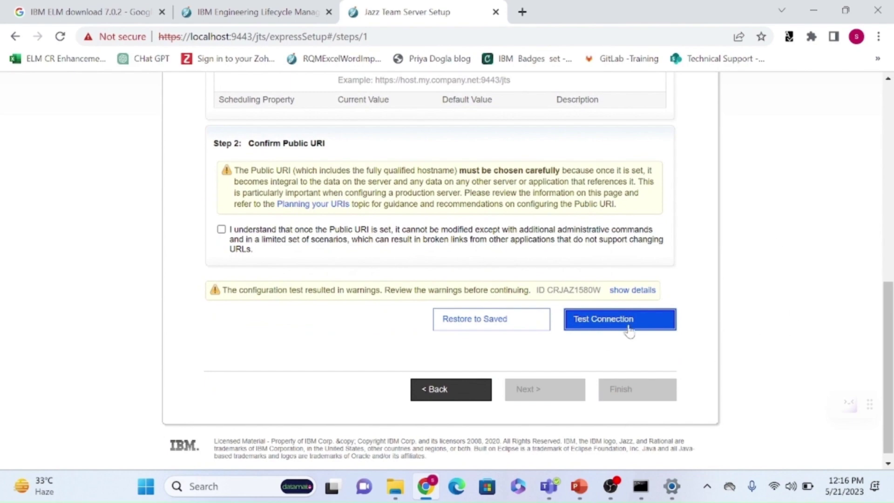
{"action": "scroll", "coordinate": [890, 359], "scroll_direction": "up", "scroll_amount": 8}
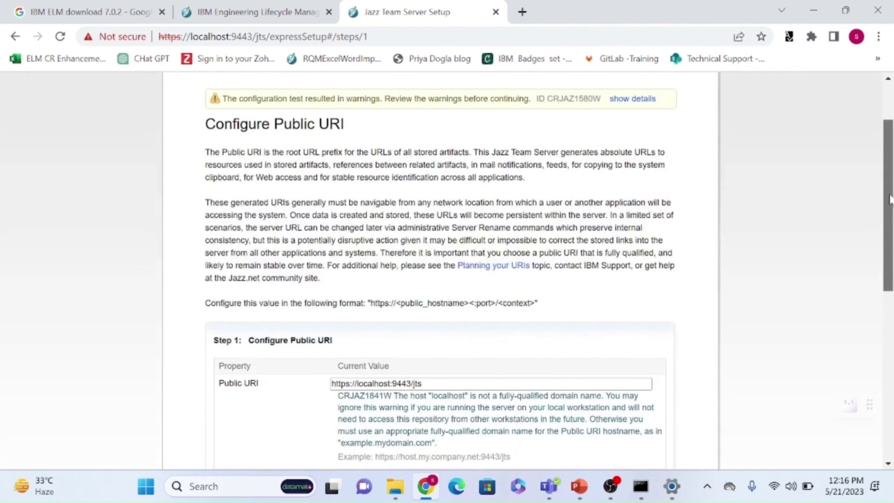
{"action": "scroll", "coordinate": [891, 360], "scroll_direction": "down", "scroll_amount": 8}
{"action": "left_click", "coordinate": [637, 404]}
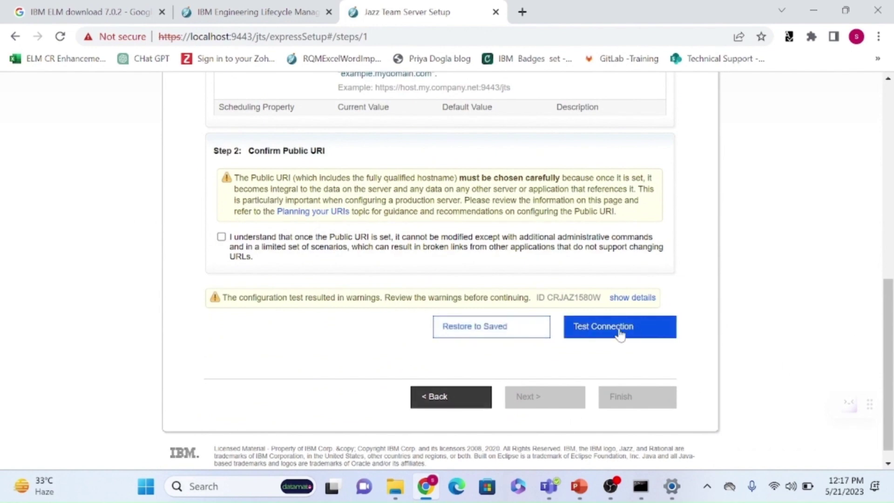
{"action": "left_click", "coordinate": [222, 236]}
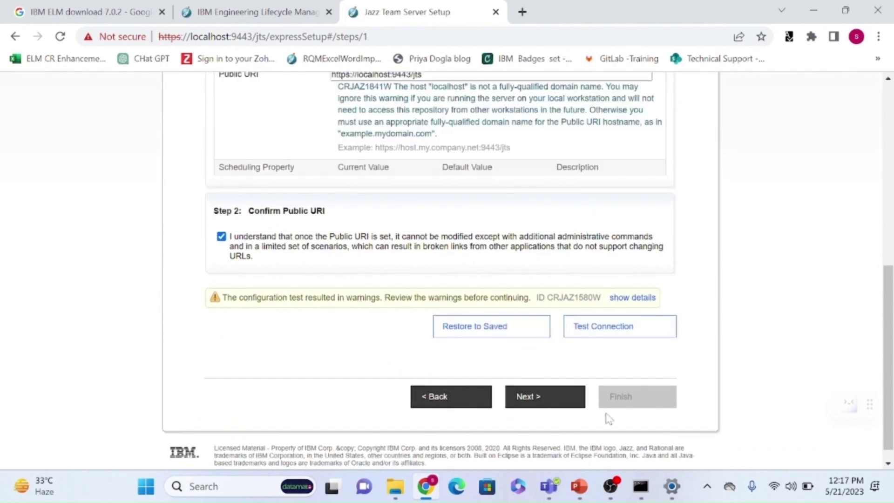
{"action": "left_click", "coordinate": [545, 397]}
Fill the administrator's User ID and Name from the autofill suggestions.
{"action": "left_click", "coordinate": [414, 248]}
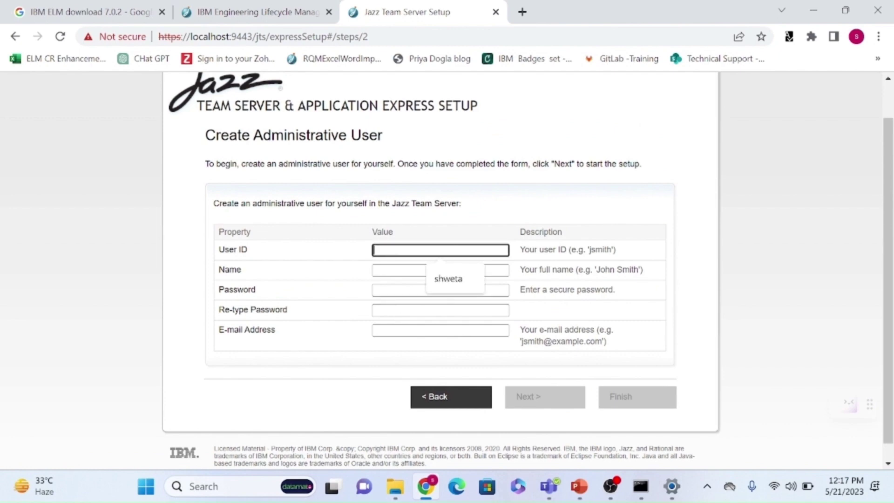
{"action": "left_click", "coordinate": [438, 280]}
{"action": "left_click", "coordinate": [391, 270]}
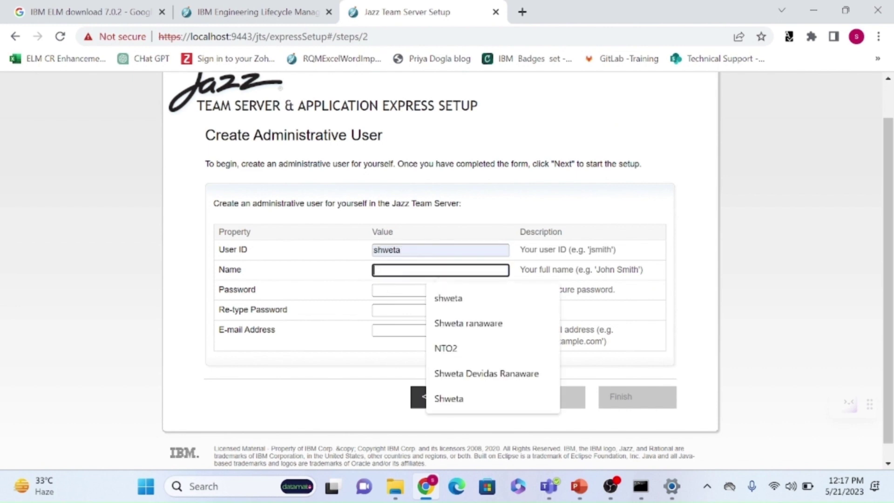
{"action": "left_click", "coordinate": [466, 297]}
{"action": "key", "text": "Tab"}
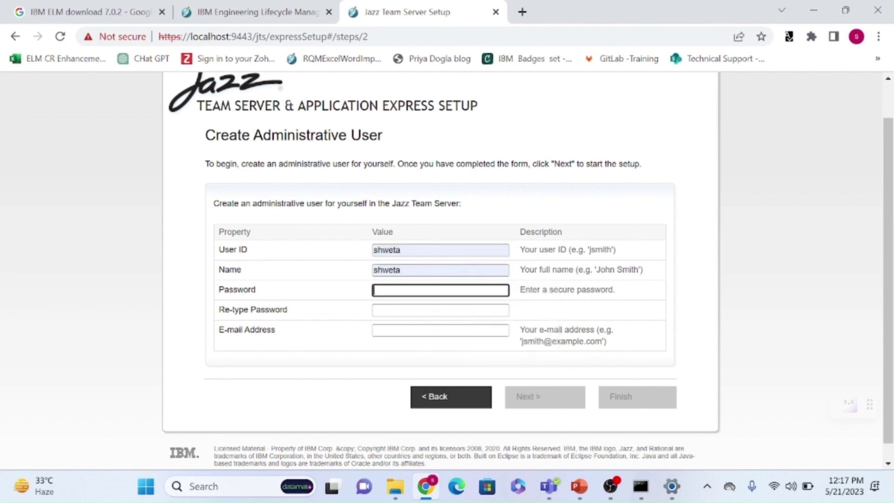
Enter the password and its re-type, and choose the second suggested e-mail address.
{"action": "type", "text": "******"}
{"action": "key", "text": "Tab"}
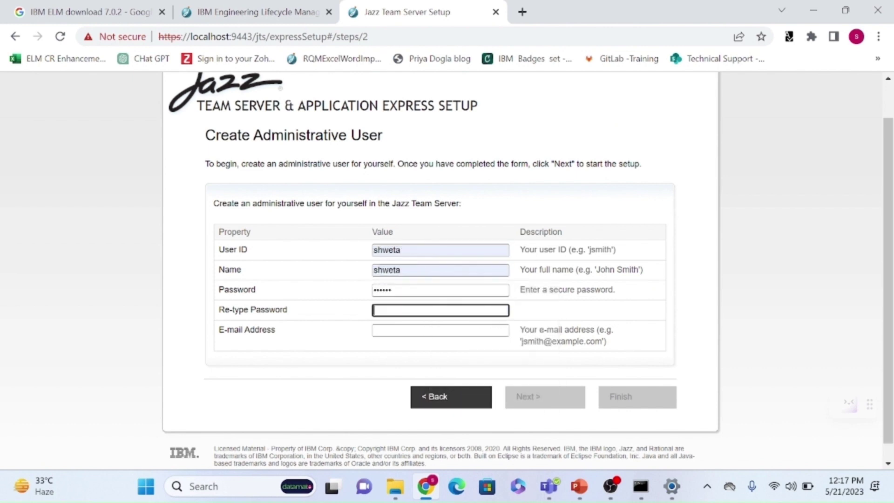
{"action": "type", "text": "******"}
{"action": "key", "text": "Tab"}
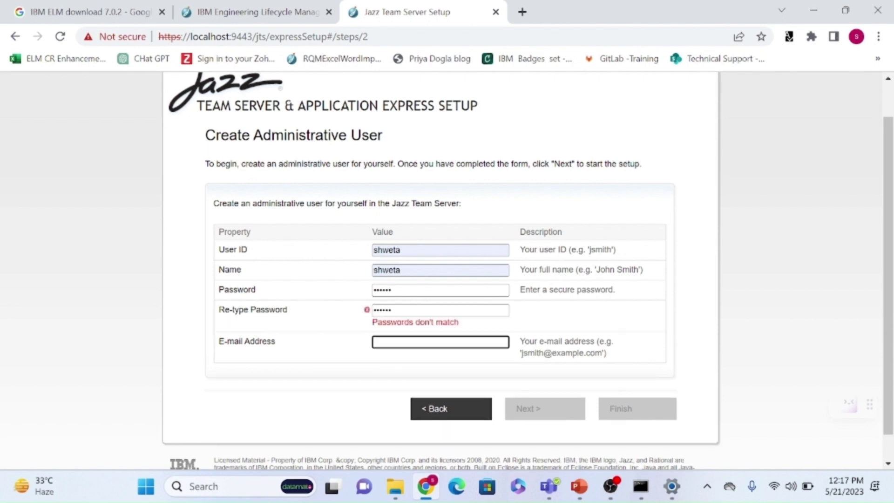
{"action": "type", "text": "shwe"}
{"action": "key", "text": "Down"}
{"action": "key", "text": "Down"}
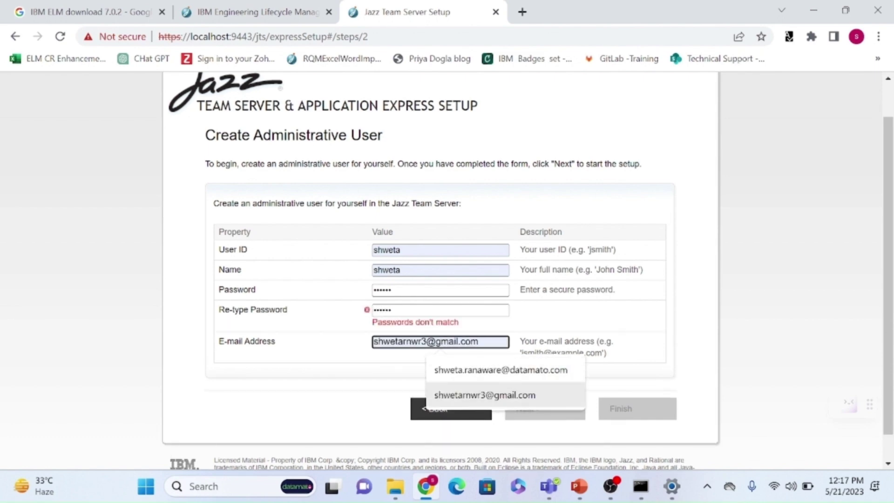
{"action": "key", "text": "Return"}
Re-enter both passwords so they match, then start the express setup.
{"action": "key", "text": "shift+Tab"}
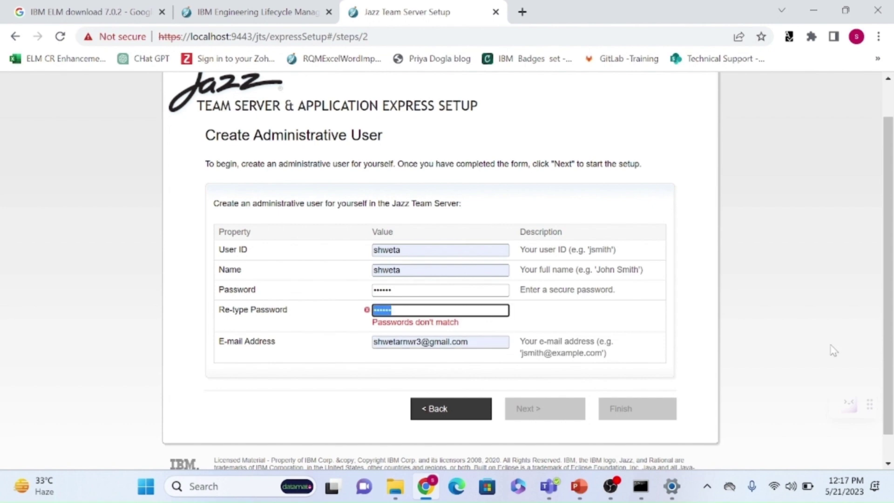
{"action": "key", "text": "BackSpace"}
{"action": "type", "text": "******"}
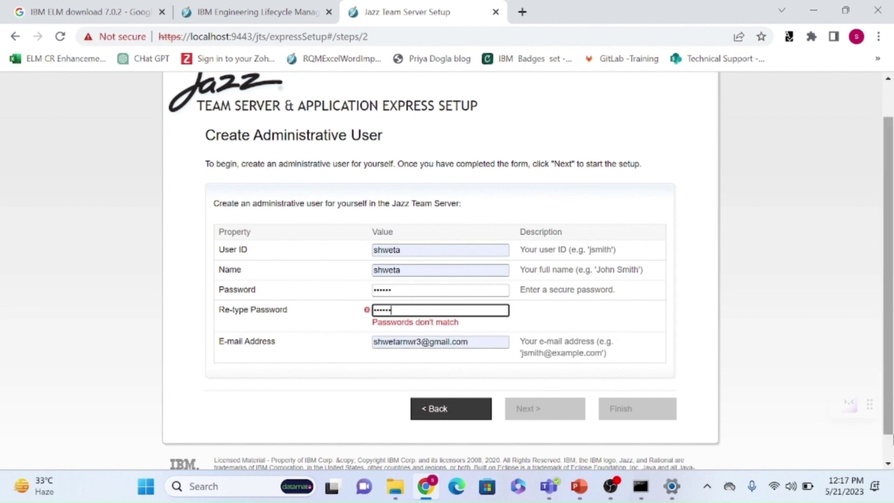
{"action": "left_click", "coordinate": [409, 290]}
{"action": "key", "text": "ctrl+a"}
{"action": "key", "text": "BackSpace"}
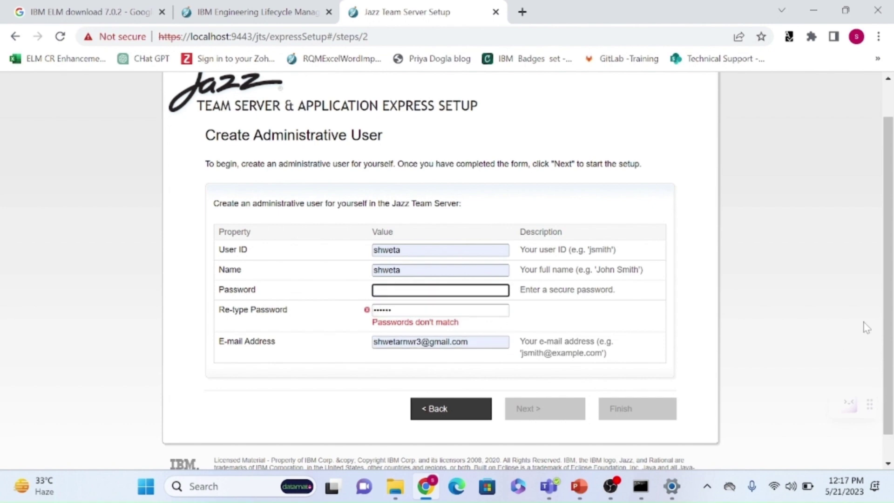
{"action": "type", "text": "*****"}
{"action": "key", "text": "BackSpace"}
{"action": "key", "text": "BackSpace"}
{"action": "key", "text": "BackSpace"}
{"action": "key", "text": "BackSpace"}
{"action": "type", "text": "*"}
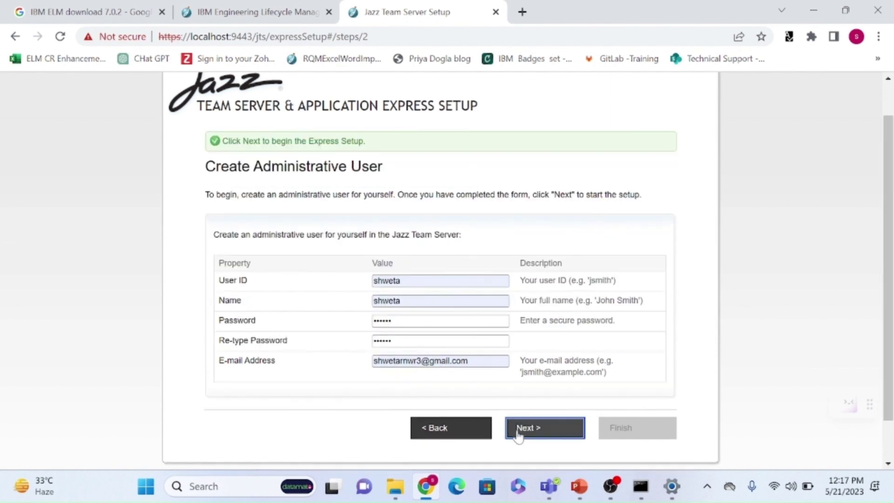
{"action": "left_click", "coordinate": [518, 429]}
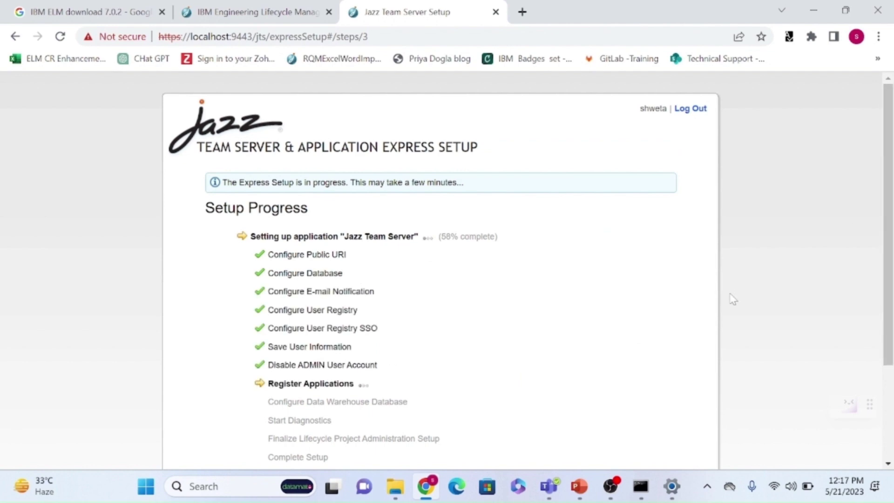
Wait while Setup Progress configures Jazz Team Server, CCM and Quality Management to 83%.
{"action": "scroll", "coordinate": [890, 265], "scroll_direction": "down", "scroll_amount": 3}
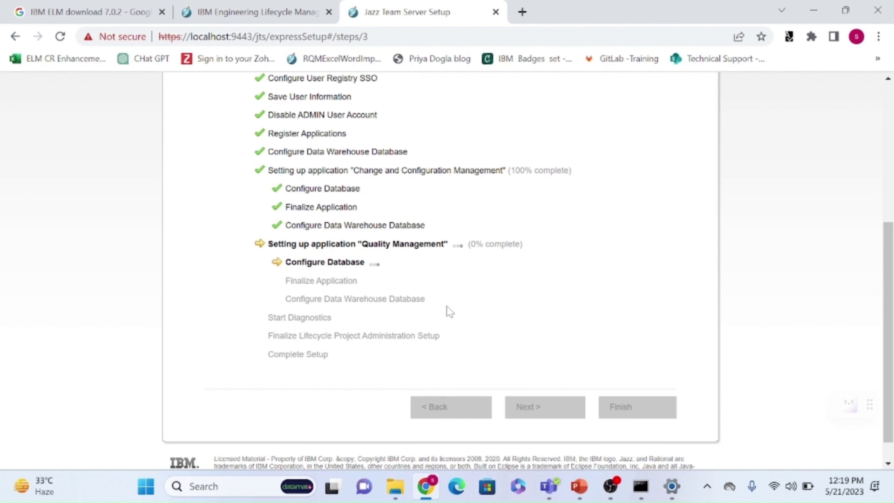
{"action": "left_click", "coordinate": [611, 486]}
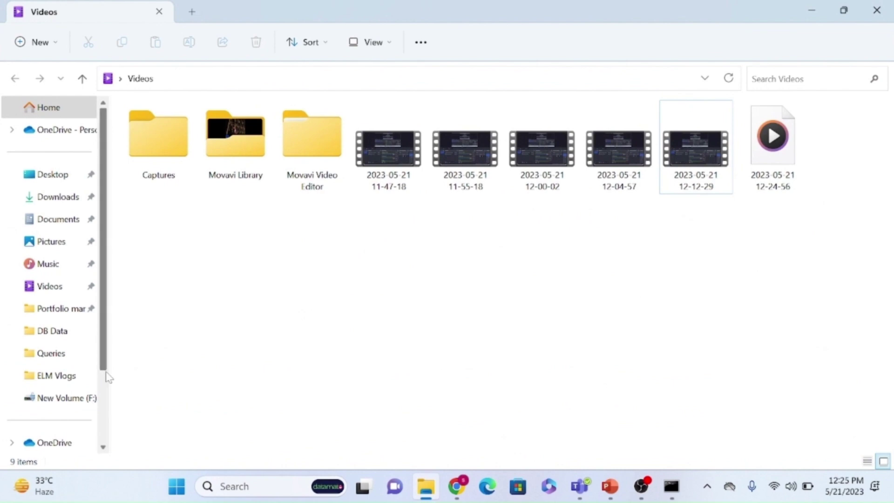
Browse F: > ELM702 > IBM, peek into IBMIMShared and Installation Manager, then open JazzTeamServer.
{"action": "scroll", "coordinate": [108, 377], "scroll_direction": "down", "scroll_amount": 2}
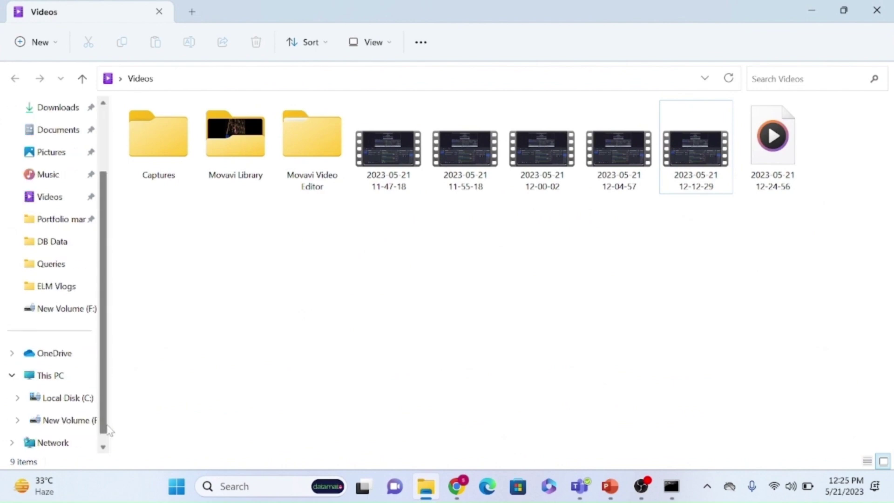
{"action": "left_click", "coordinate": [70, 420]}
{"action": "double_click", "coordinate": [163, 196]}
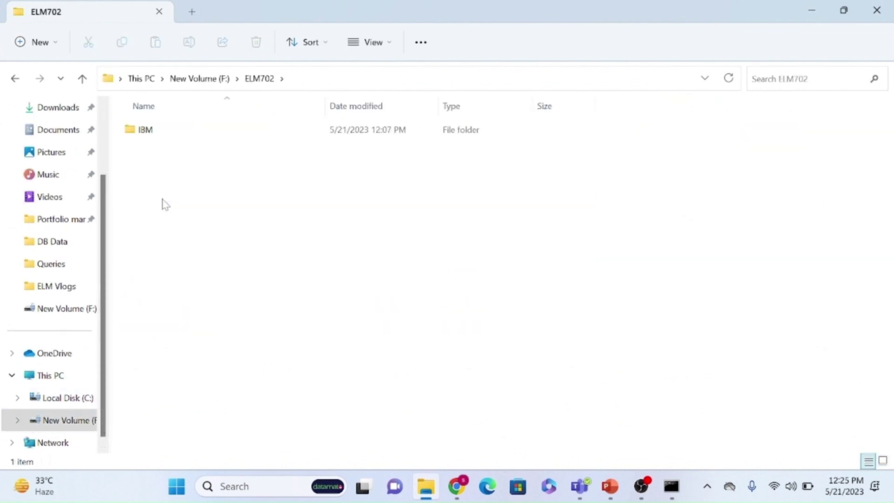
{"action": "double_click", "coordinate": [170, 138]}
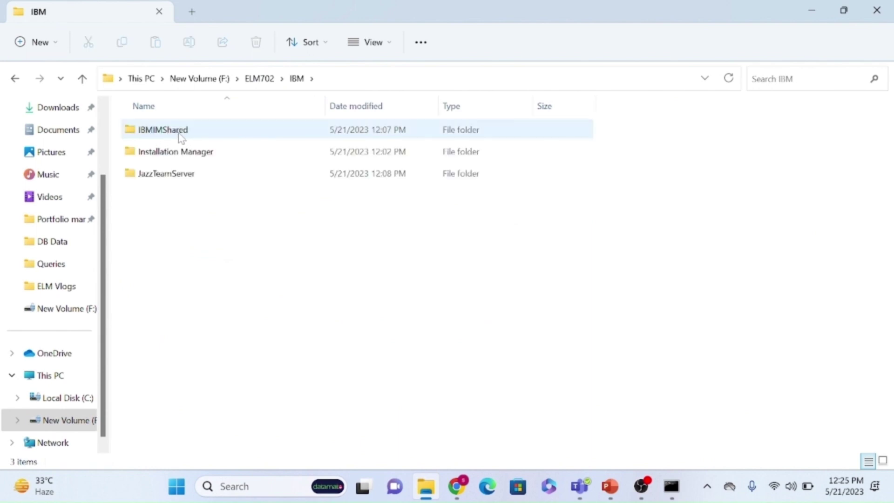
{"action": "double_click", "coordinate": [200, 135]}
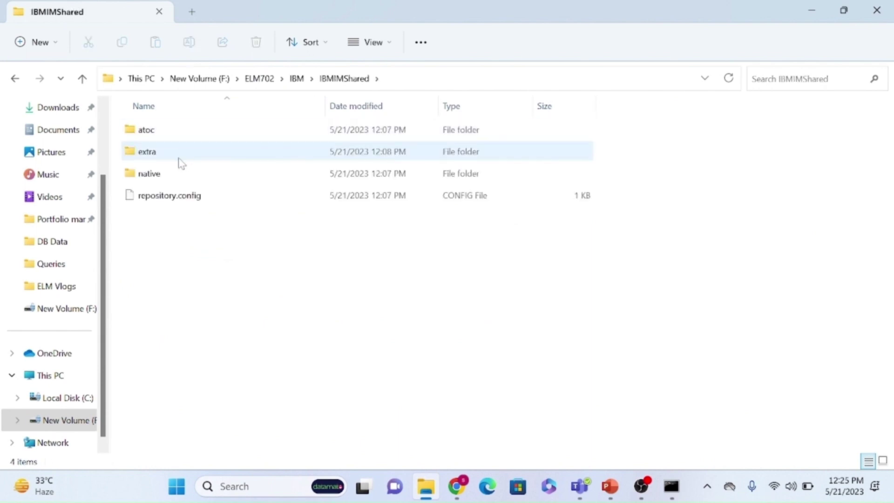
{"action": "left_click", "coordinate": [293, 79]}
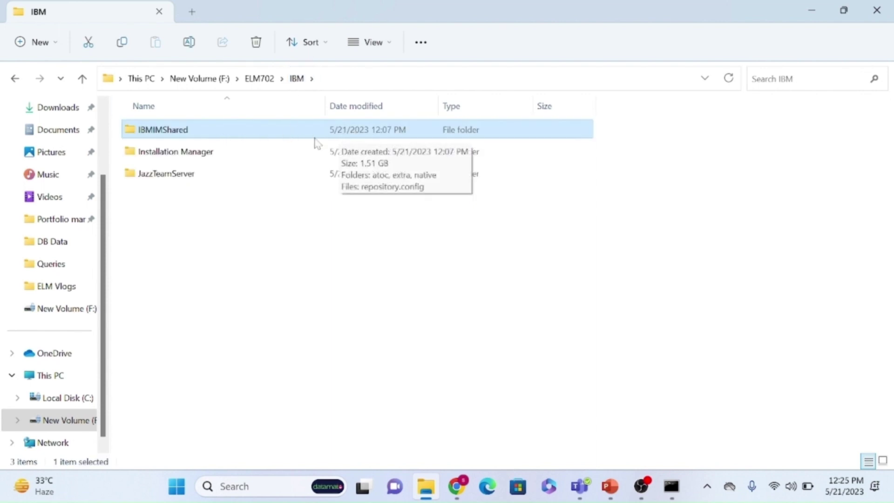
{"action": "double_click", "coordinate": [190, 156]}
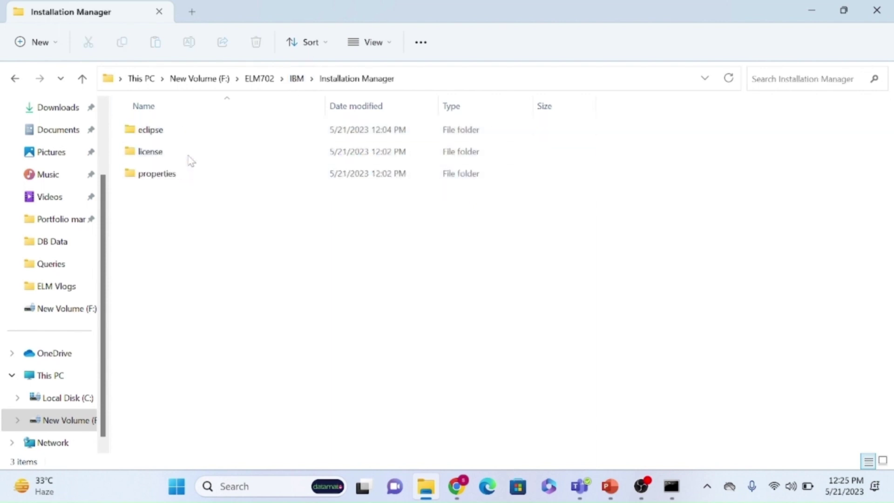
{"action": "left_click", "coordinate": [297, 78]}
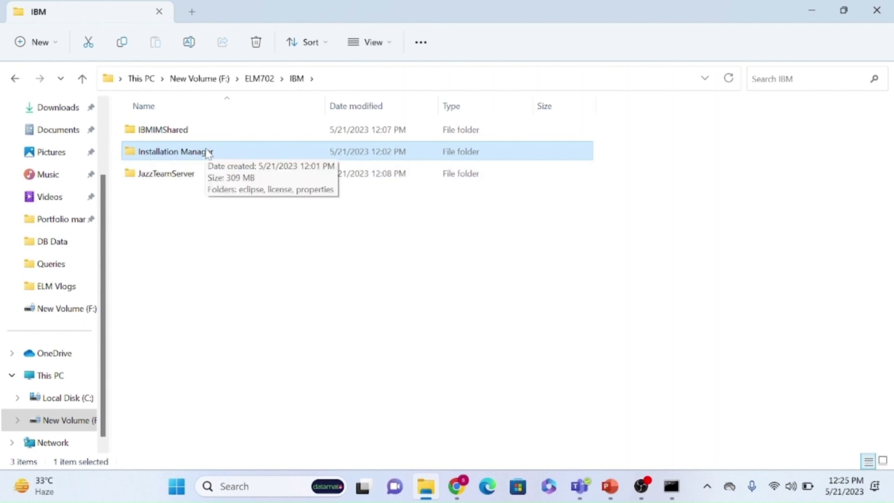
{"action": "left_click", "coordinate": [171, 182]}
{"action": "double_click", "coordinate": [170, 183]}
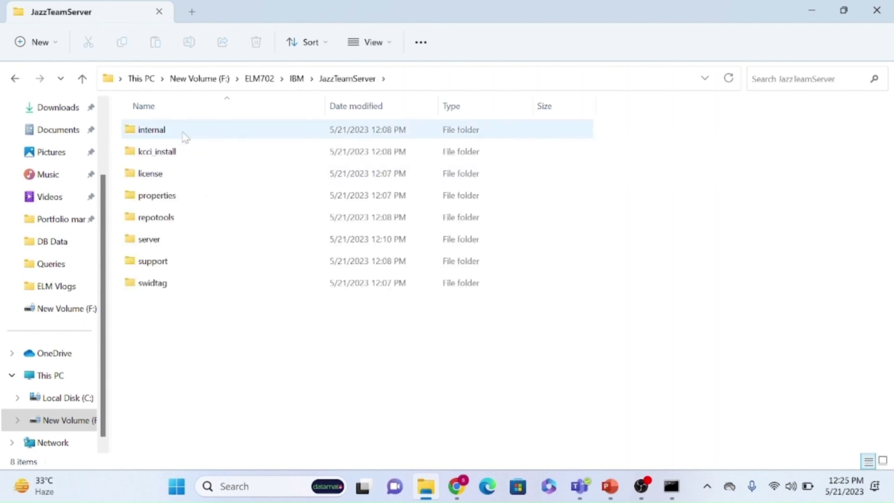
Inspect the ccm, qm, rm and jts folders in server\conf, go back up to IBM, and return to setup.
{"action": "double_click", "coordinate": [173, 246]}
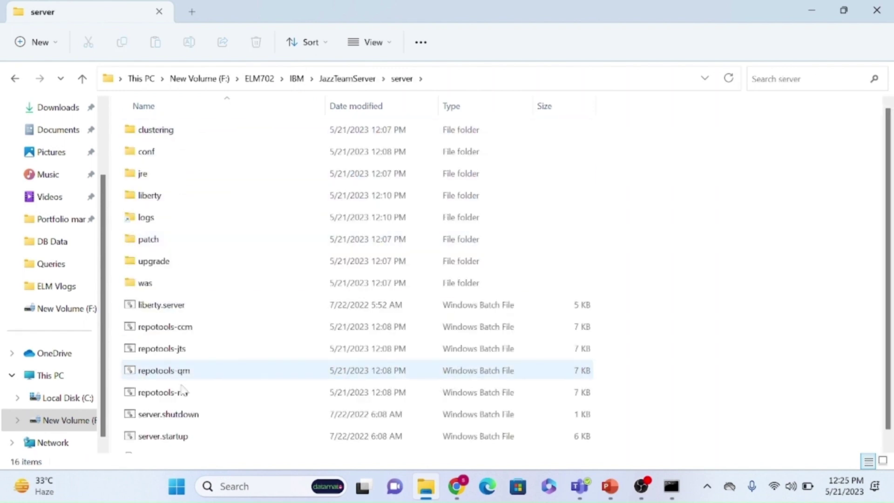
{"action": "scroll", "coordinate": [888, 281], "scroll_direction": "down", "scroll_amount": 1}
{"action": "double_click", "coordinate": [185, 142]}
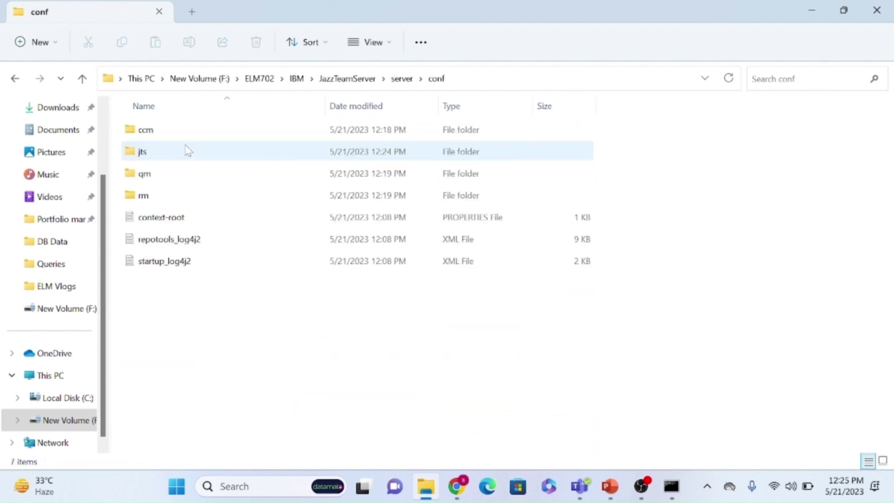
{"action": "left_click", "coordinate": [156, 134]}
{"action": "left_click", "coordinate": [158, 177]}
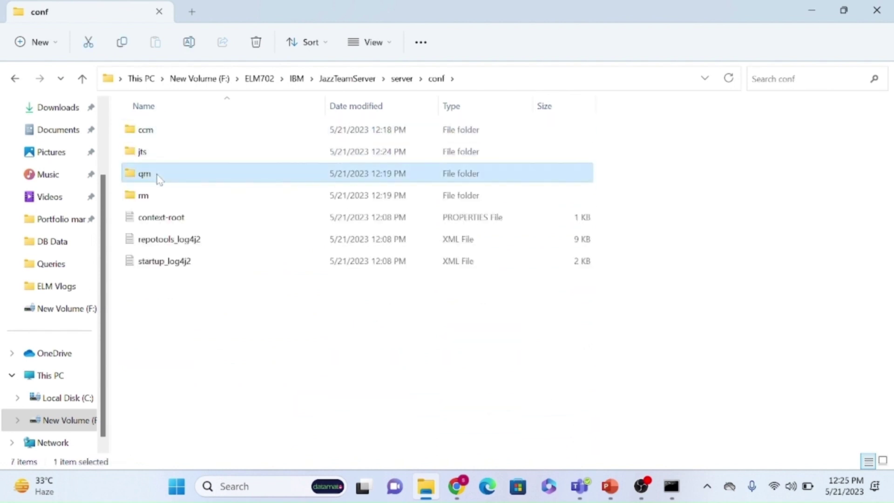
{"action": "left_click", "coordinate": [159, 134]}
{"action": "left_click", "coordinate": [153, 192]}
{"action": "left_click", "coordinate": [142, 154]}
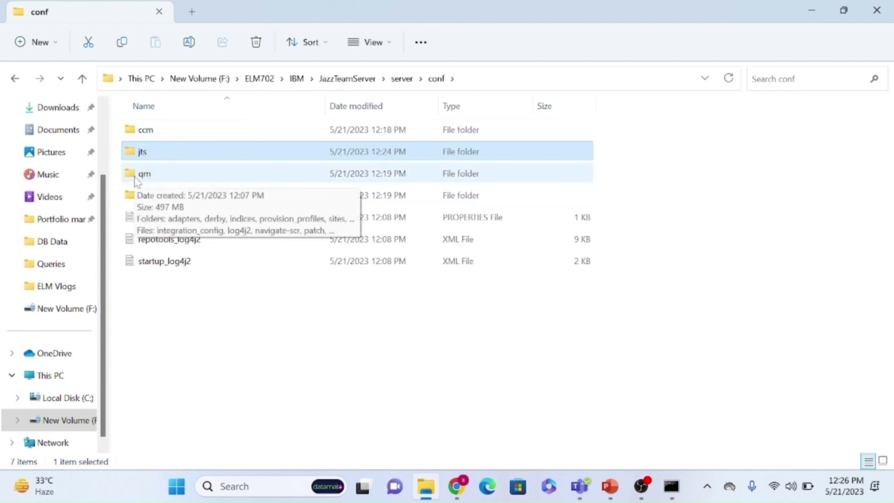
{"action": "left_click", "coordinate": [345, 87]}
{"action": "left_click", "coordinate": [307, 88]}
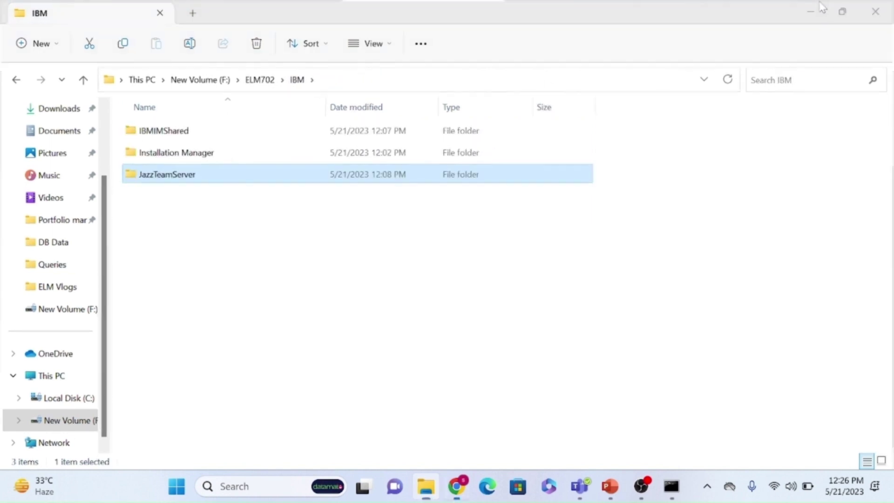
{"action": "key", "text": "alt+Tab"}
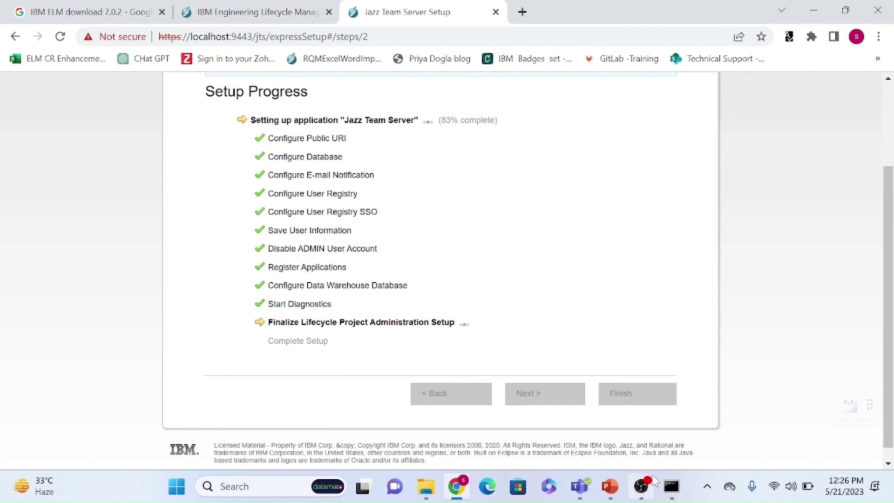
Minimize OBS, confirm setup is 100% complete, and advance to Step 3 Assign Licenses.
{"action": "left_click", "coordinate": [638, 410]}
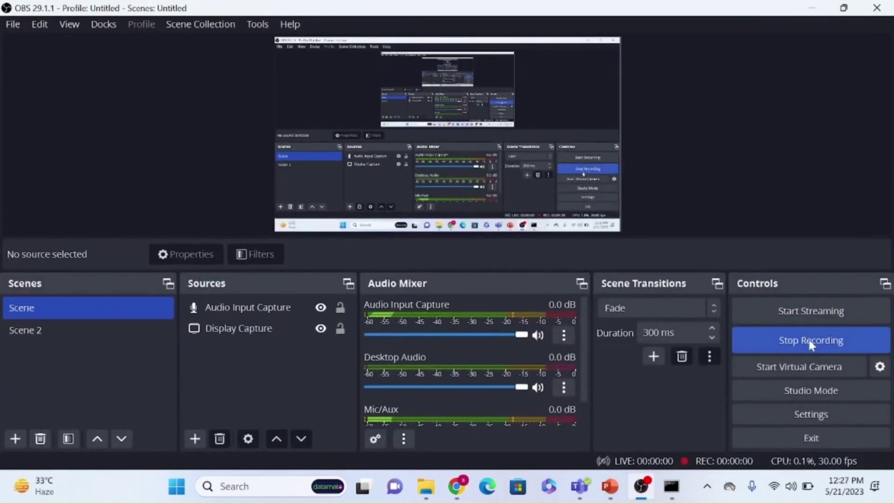
{"action": "left_click", "coordinate": [808, 21]}
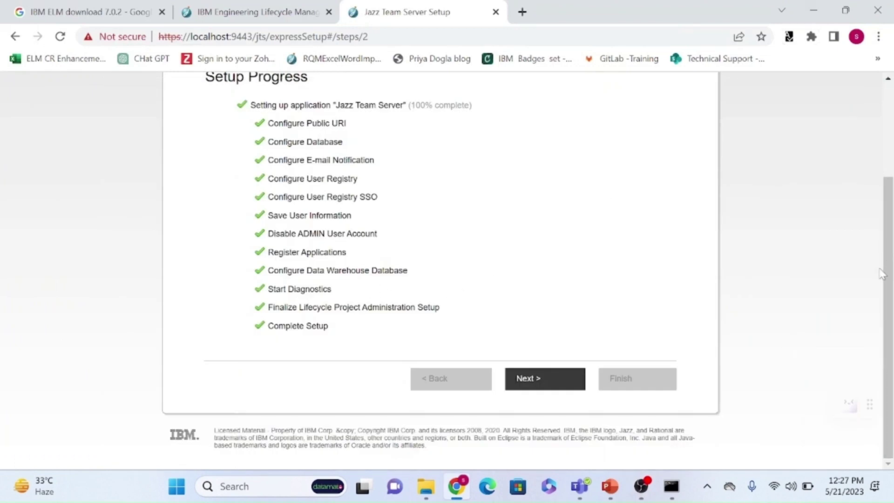
{"action": "scroll", "coordinate": [881, 274], "scroll_direction": "up", "scroll_amount": 3}
{"action": "scroll", "coordinate": [881, 274], "scroll_direction": "down", "scroll_amount": 2}
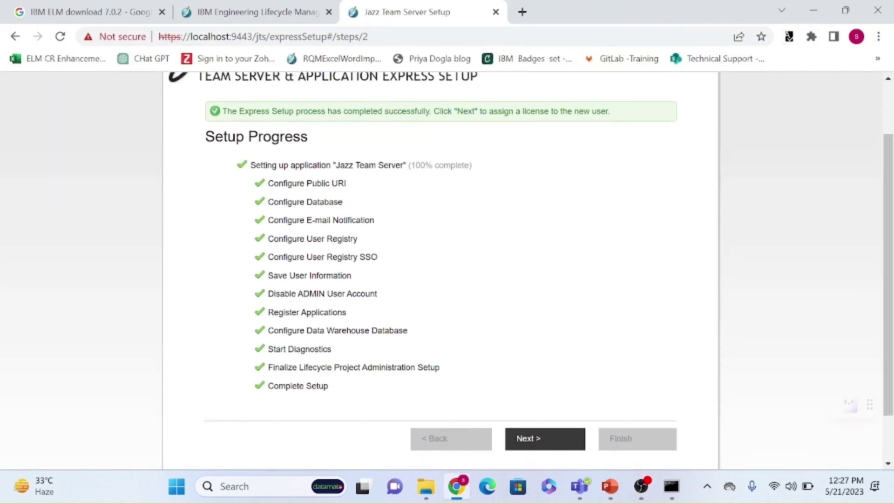
{"action": "left_click", "coordinate": [573, 443]}
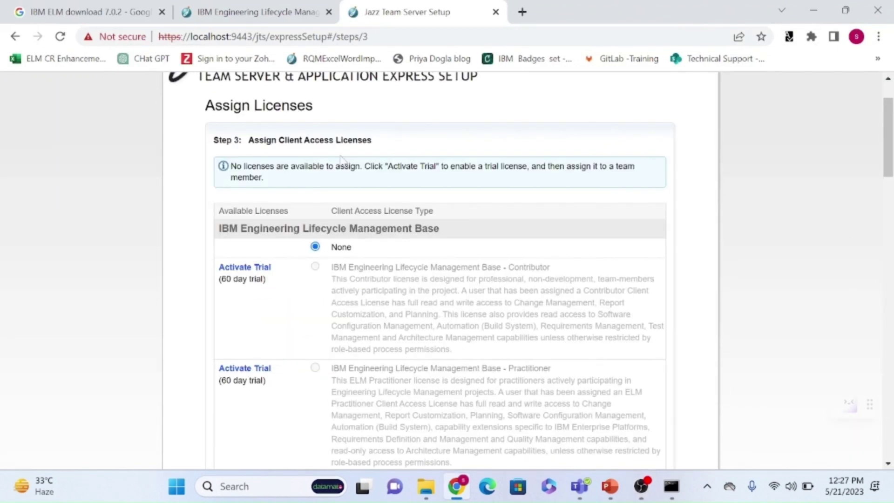
Review the available licenses, highlighting Contributor, Practitioner and DOORS Next - Analyst.
{"action": "scroll", "coordinate": [890, 154], "scroll_direction": "up", "scroll_amount": 2}
{"action": "scroll", "coordinate": [890, 158], "scroll_direction": "down", "scroll_amount": 1}
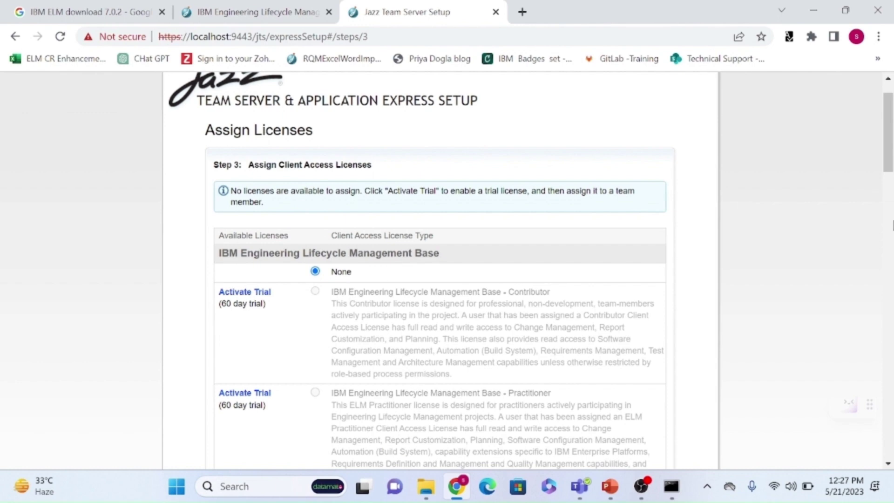
{"action": "scroll", "coordinate": [339, 269], "scroll_direction": "down", "scroll_amount": 3}
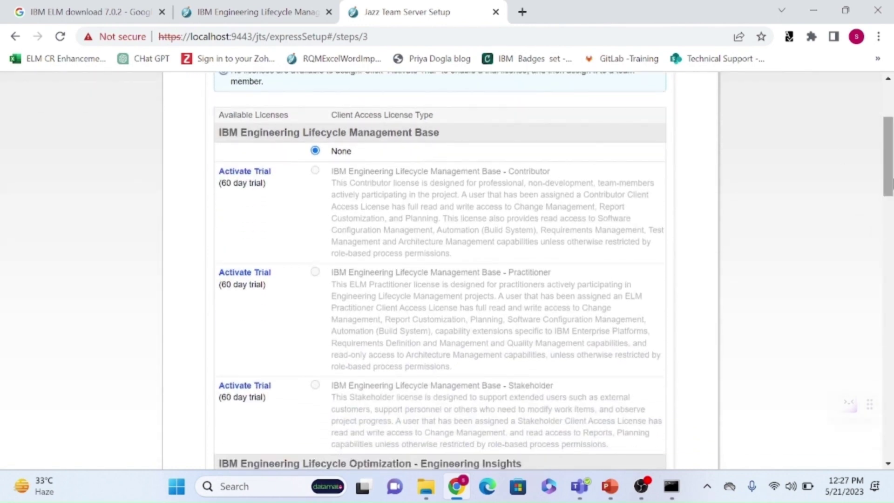
{"action": "mouse_move", "coordinate": [892, 182]}
{"action": "left_mouse_down"}
{"action": "mouse_move", "coordinate": [892, 163]}
{"action": "mouse_move", "coordinate": [891, 173]}
{"action": "left_mouse_up"}
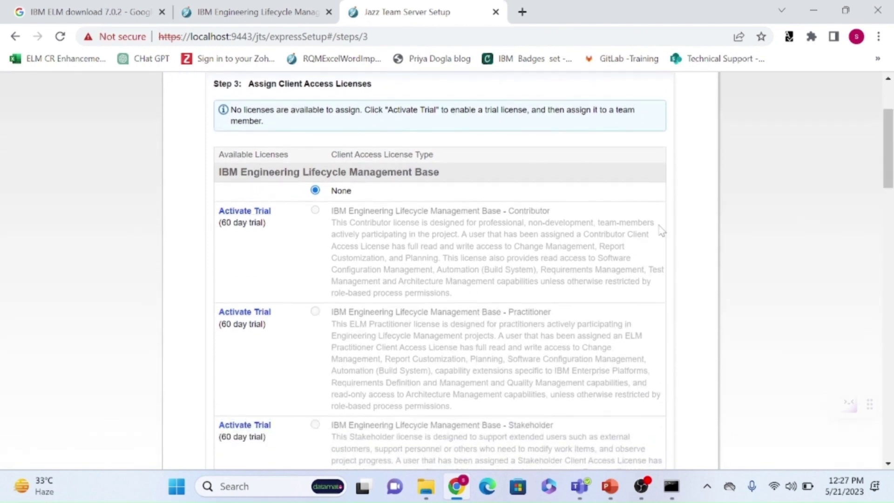
{"action": "left_click_drag", "start_coordinate": [554, 212], "coordinate": [336, 218]}
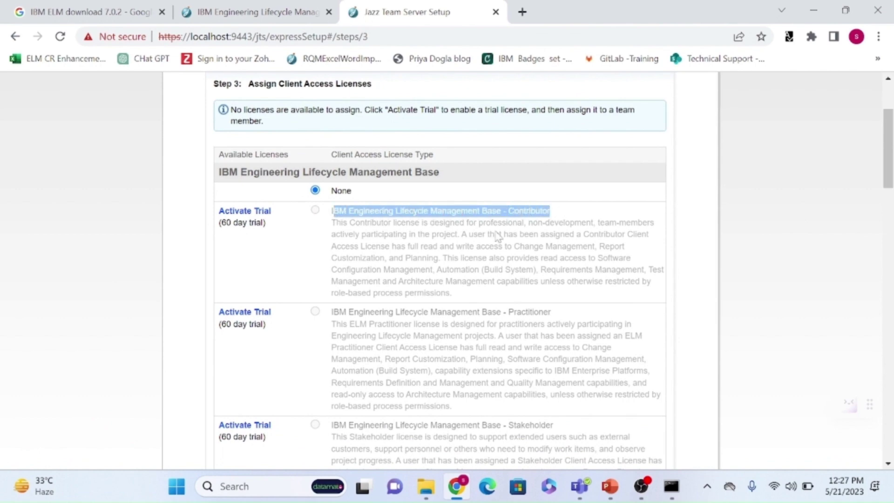
{"action": "left_click_drag", "start_coordinate": [552, 313], "coordinate": [311, 317]}
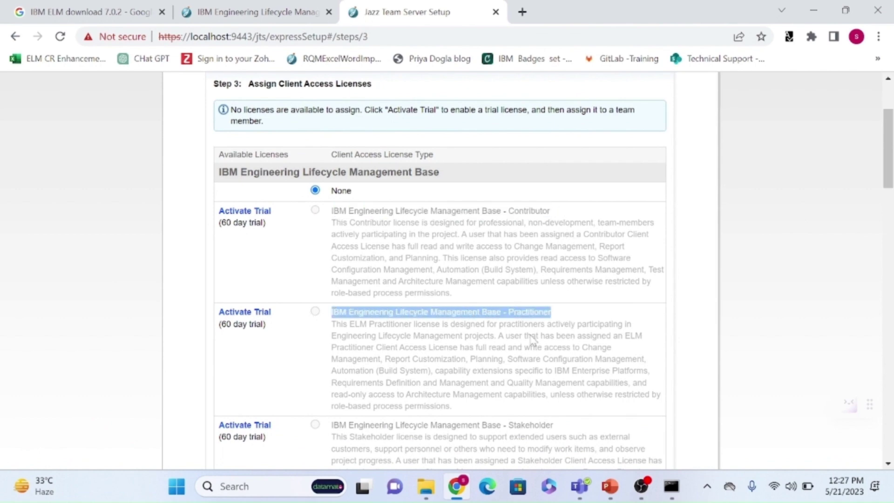
{"action": "left_click_drag", "start_coordinate": [552, 212], "coordinate": [328, 216]}
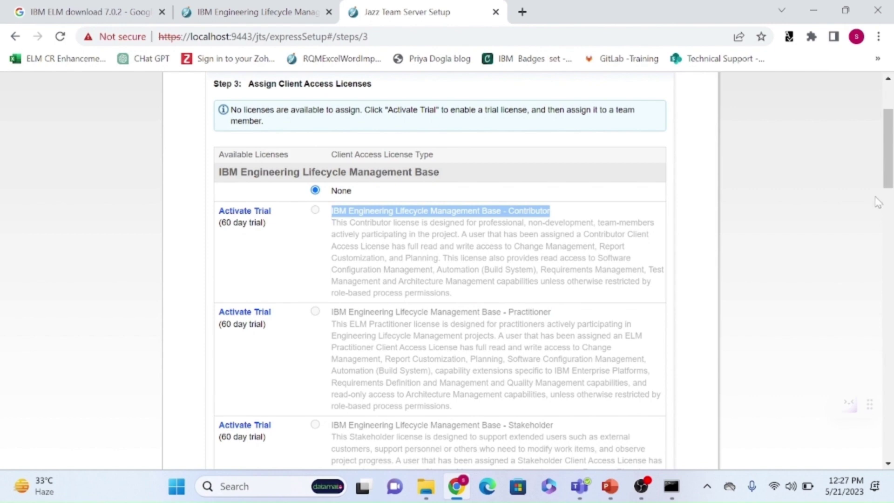
{"action": "left_click_drag", "start_coordinate": [883, 164], "coordinate": [891, 253]}
{"action": "left_click_drag", "start_coordinate": [275, 187], "coordinate": [552, 204]}
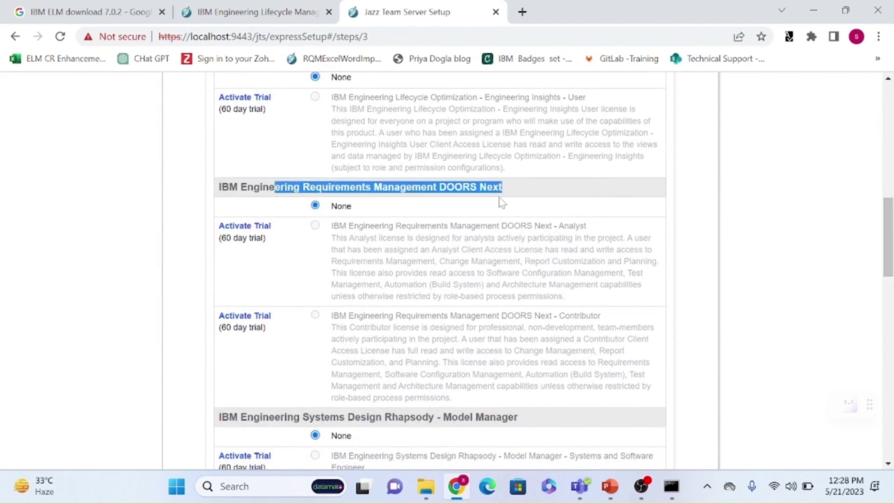
{"action": "left_click", "coordinate": [515, 191]}
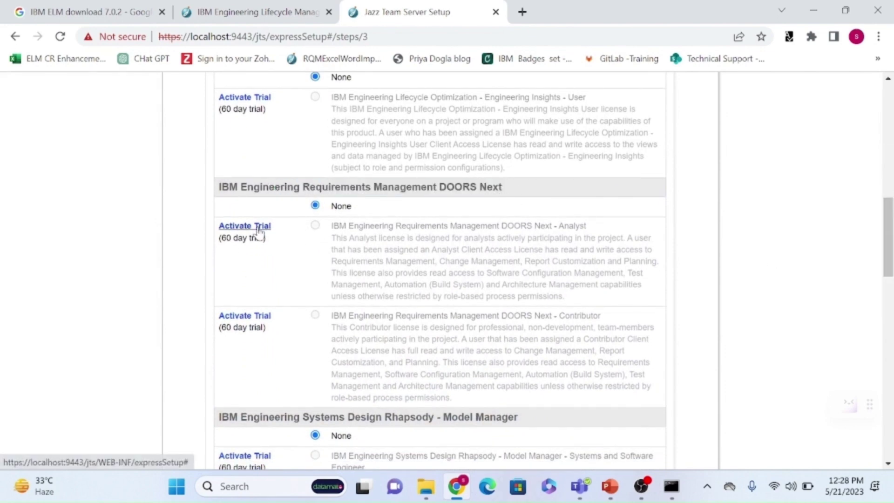
{"action": "left_click_drag", "start_coordinate": [582, 240], "coordinate": [331, 229]}
Activate the DOORS Next - Analyst trial, accepting the agreement, so it shows 10 available.
{"action": "left_click", "coordinate": [247, 233]}
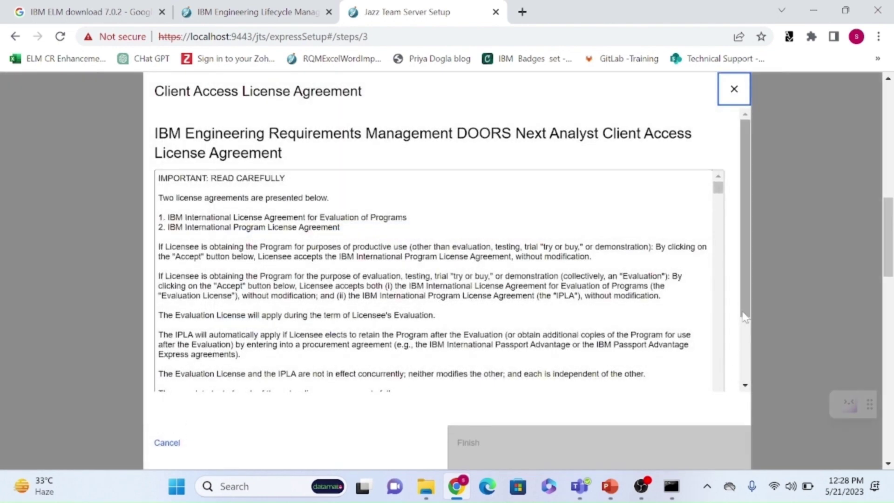
{"action": "scroll", "coordinate": [708, 370], "scroll_direction": "down", "scroll_amount": 2}
{"action": "left_click", "coordinate": [196, 358]}
{"action": "left_click", "coordinate": [481, 456]}
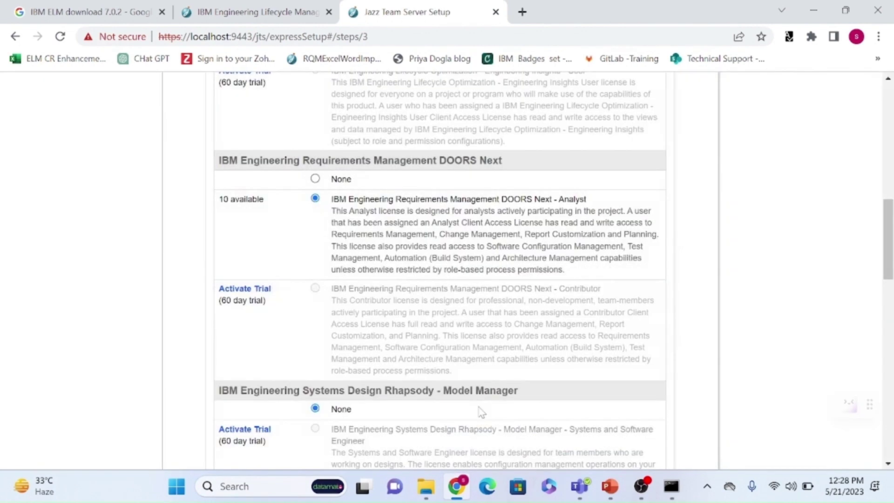
{"action": "left_click_drag", "start_coordinate": [218, 199], "coordinate": [270, 205]}
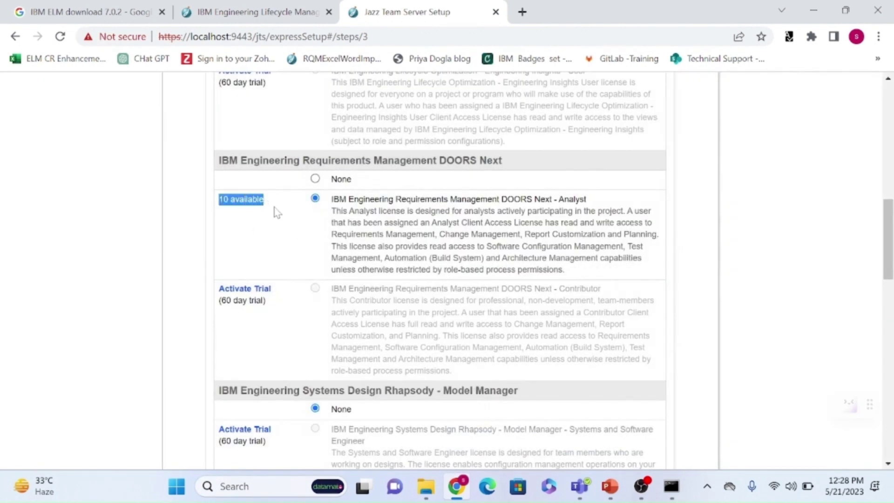
{"action": "left_click_drag", "start_coordinate": [336, 212], "coordinate": [573, 280]}
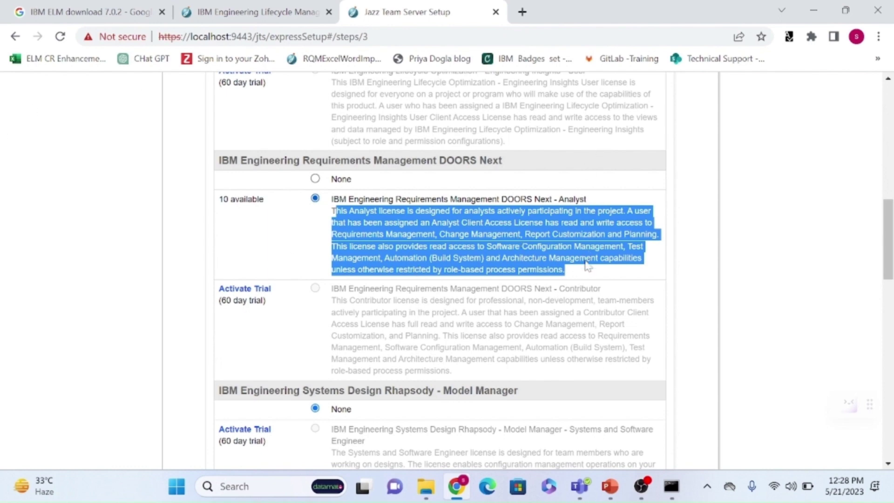
{"action": "left_click", "coordinate": [695, 270]}
Scroll down to the Test Management and Workflow Management licenses.
{"action": "scroll", "coordinate": [888, 243], "scroll_direction": "down", "scroll_amount": 3}
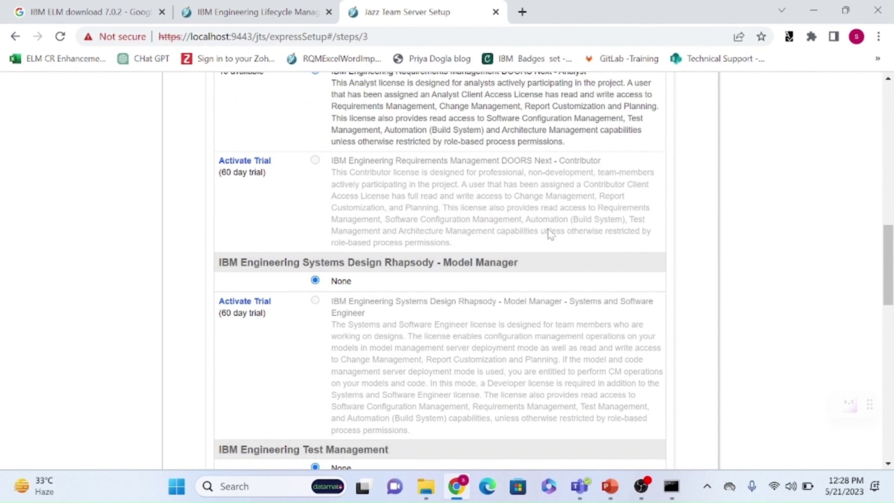
{"action": "left_click_drag", "start_coordinate": [561, 161], "coordinate": [590, 161]}
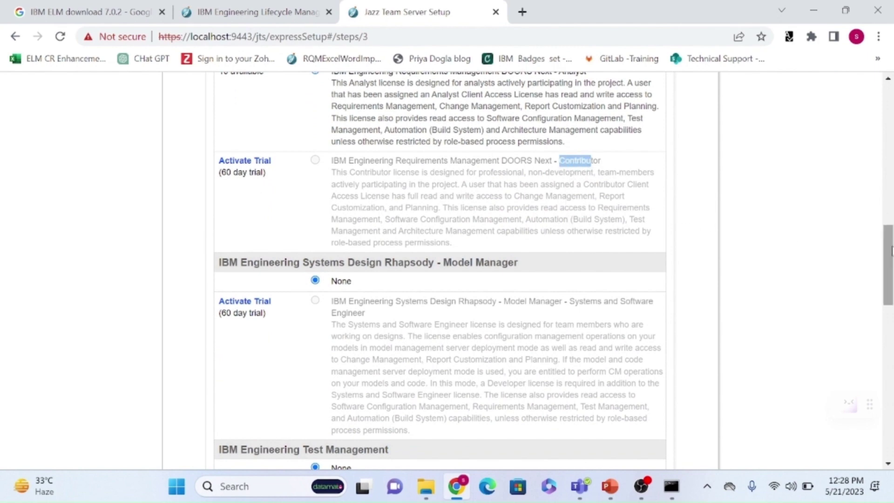
{"action": "scroll", "coordinate": [888, 265], "scroll_direction": "up", "scroll_amount": 4}
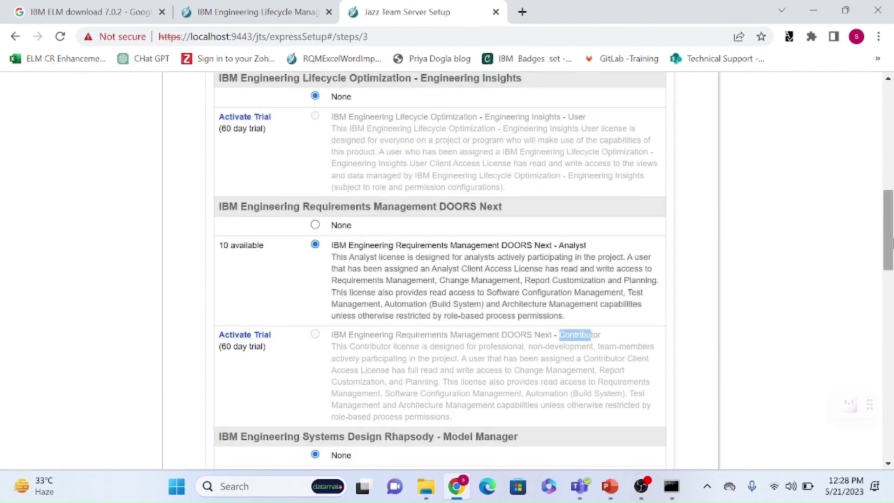
{"action": "scroll", "coordinate": [890, 233], "scroll_direction": "down", "scroll_amount": 3}
{"action": "scroll", "coordinate": [889, 280], "scroll_direction": "down", "scroll_amount": 4}
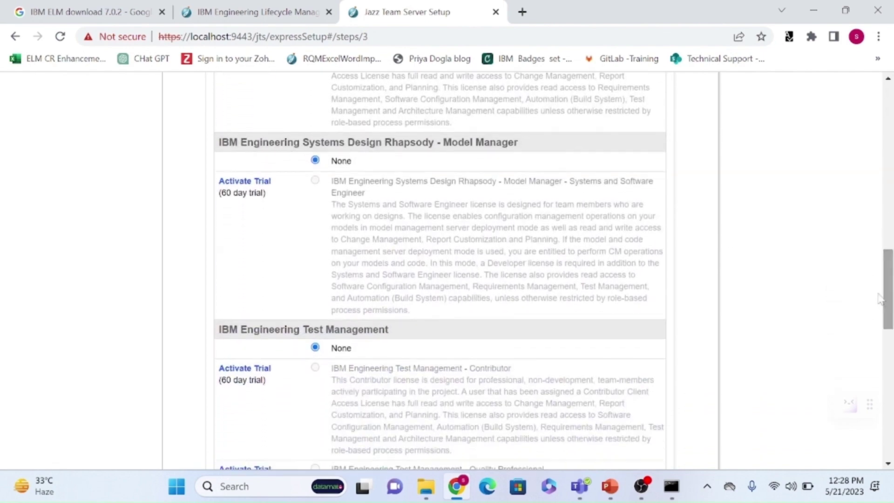
{"action": "scroll", "coordinate": [889, 279], "scroll_direction": "down", "scroll_amount": 2}
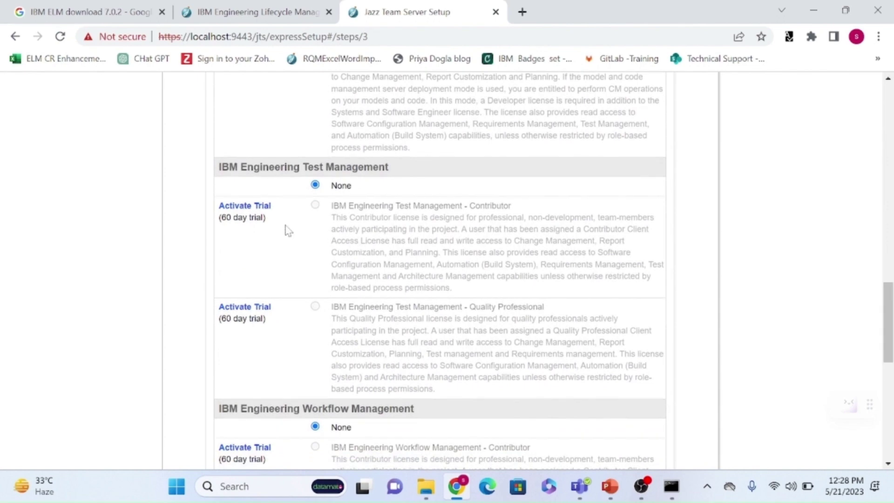
Activate the 60-day Test Management Contributor trial, accepting its license terms.
{"action": "left_click", "coordinate": [246, 208]}
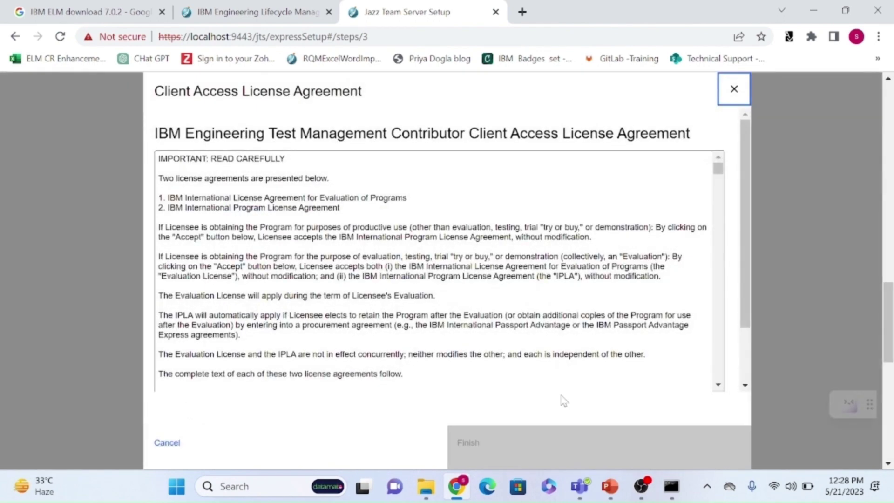
{"action": "scroll", "coordinate": [369, 408], "scroll_direction": "down", "scroll_amount": 2}
{"action": "left_click", "coordinate": [304, 354]}
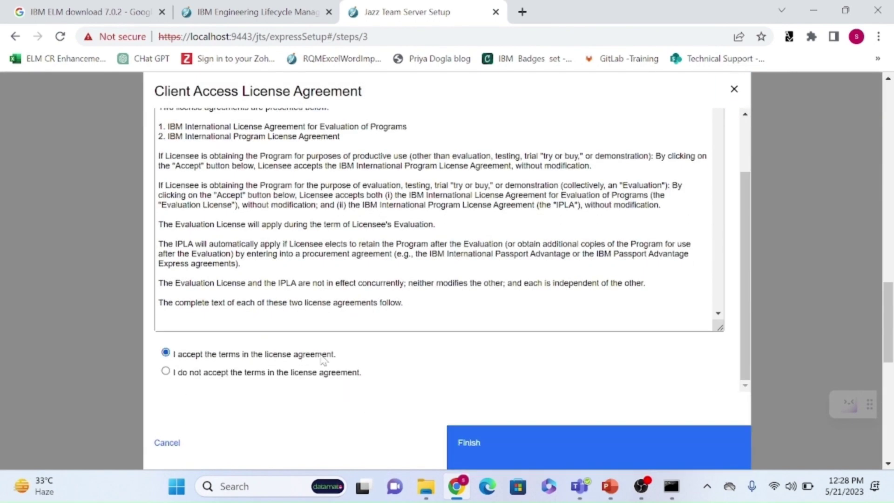
{"action": "left_click", "coordinate": [487, 443]}
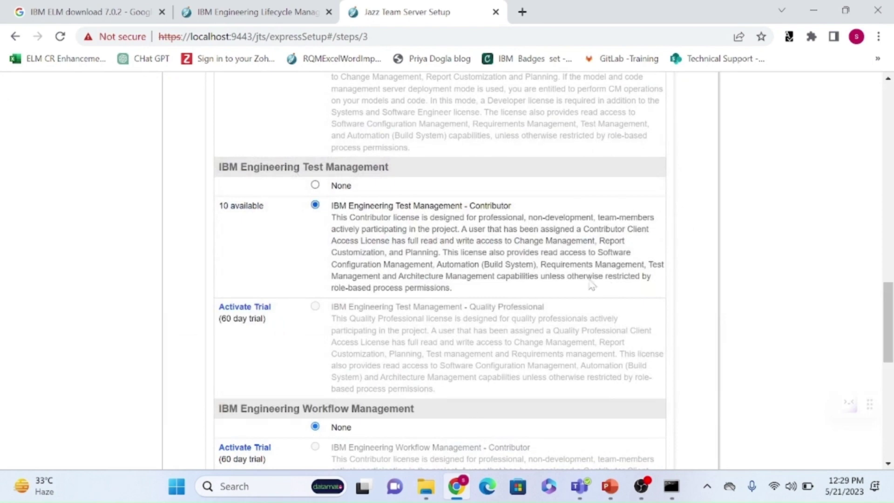
{"action": "scroll", "coordinate": [880, 317], "scroll_direction": "down", "scroll_amount": 1}
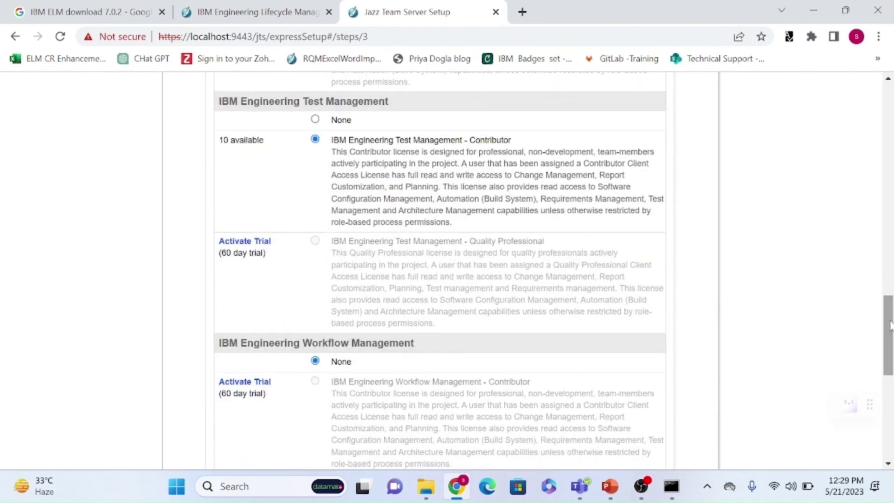
{"action": "triple_click", "coordinate": [256, 253]}
{"action": "left_click", "coordinate": [285, 291]}
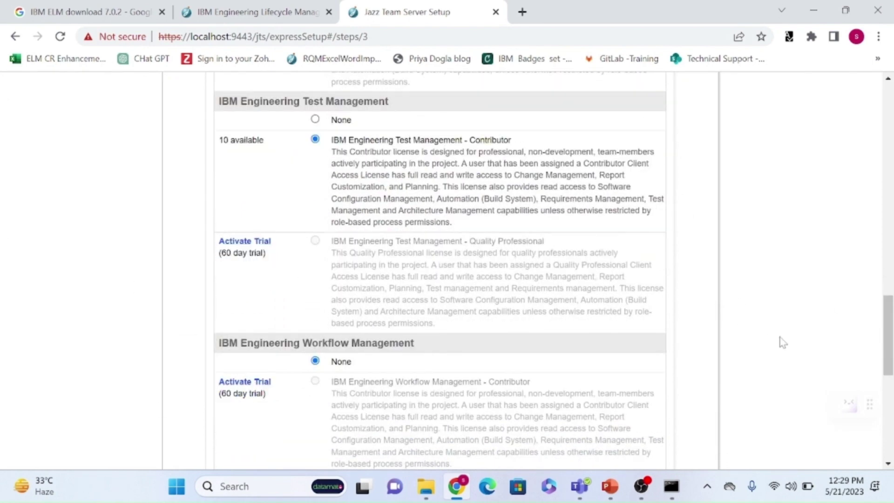
{"action": "left_click_drag", "start_coordinate": [889, 335], "coordinate": [889, 362]}
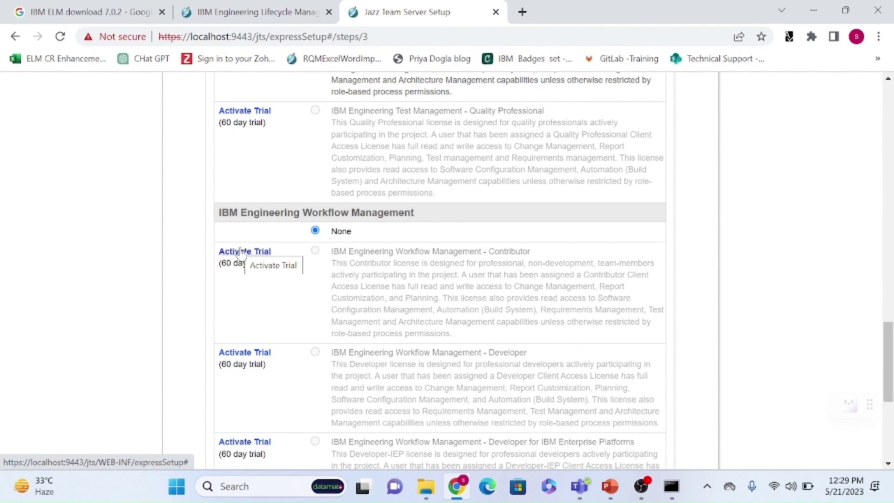
Activate the 60-day Workflow Management Developer trial, accepting its license agreement.
{"action": "left_click", "coordinate": [245, 353]}
{"action": "scroll", "coordinate": [747, 298], "scroll_direction": "down", "scroll_amount": 2}
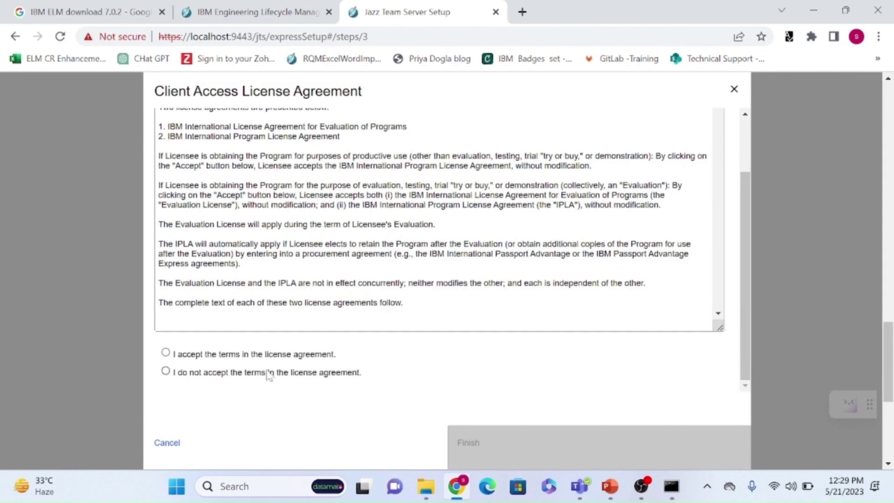
{"action": "left_click", "coordinate": [269, 354]}
{"action": "left_click", "coordinate": [512, 443]}
{"action": "scroll", "coordinate": [518, 252], "scroll_direction": "down", "scroll_amount": 5}
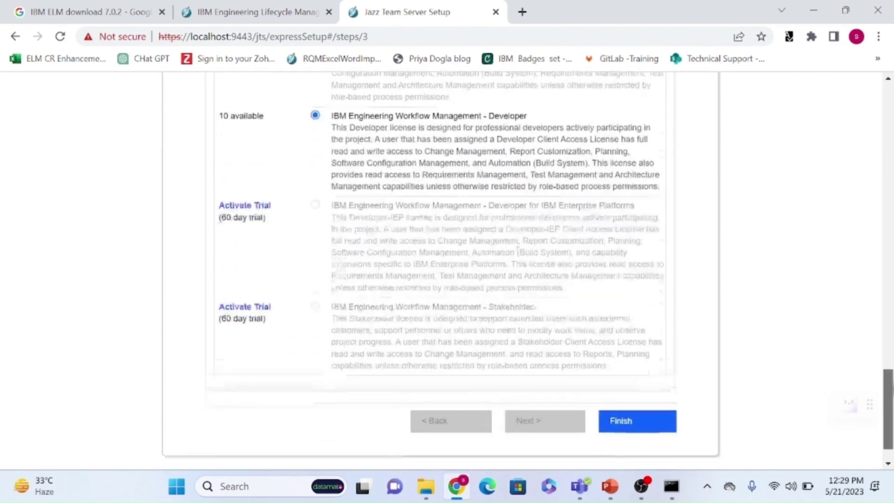
{"action": "scroll", "coordinate": [518, 251], "scroll_direction": "up", "scroll_amount": 20}
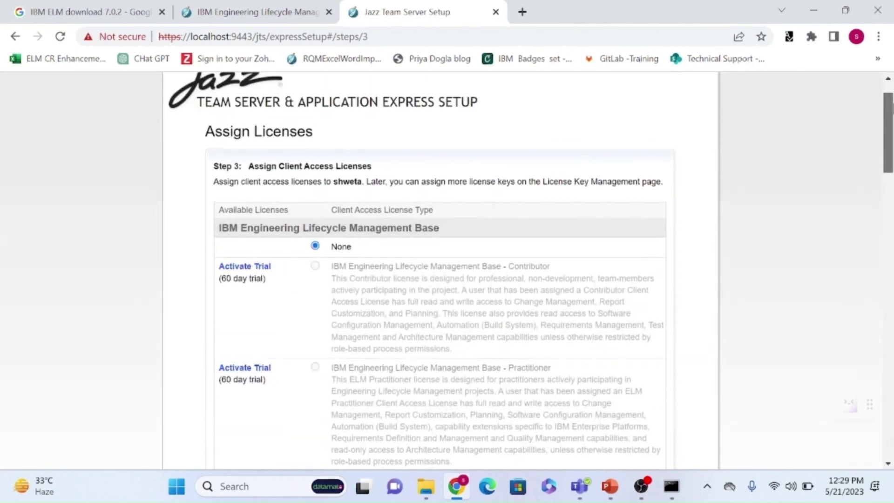
{"action": "scroll", "coordinate": [512, 331], "scroll_direction": "down", "scroll_amount": 2}
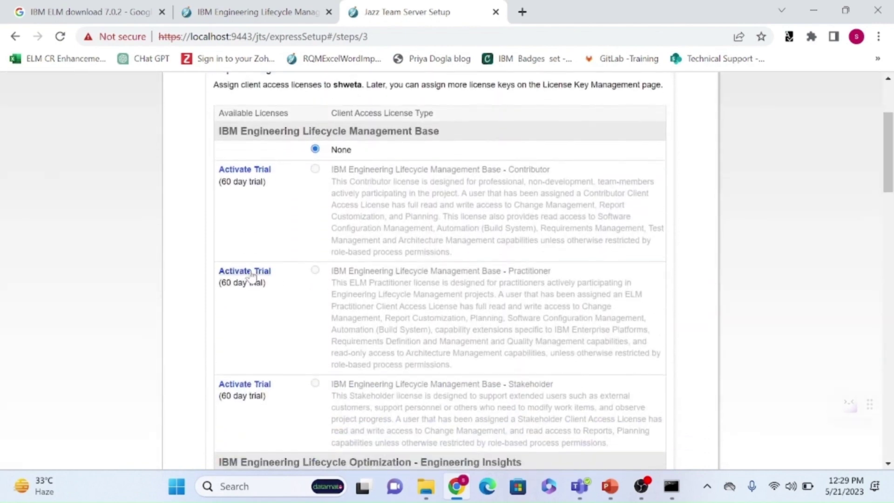
Activate the 60-day ELM Base Practitioner trial, then finish assigning licenses to complete setup.
{"action": "left_click", "coordinate": [251, 274]}
{"action": "scroll", "coordinate": [752, 352], "scroll_direction": "down", "scroll_amount": 3}
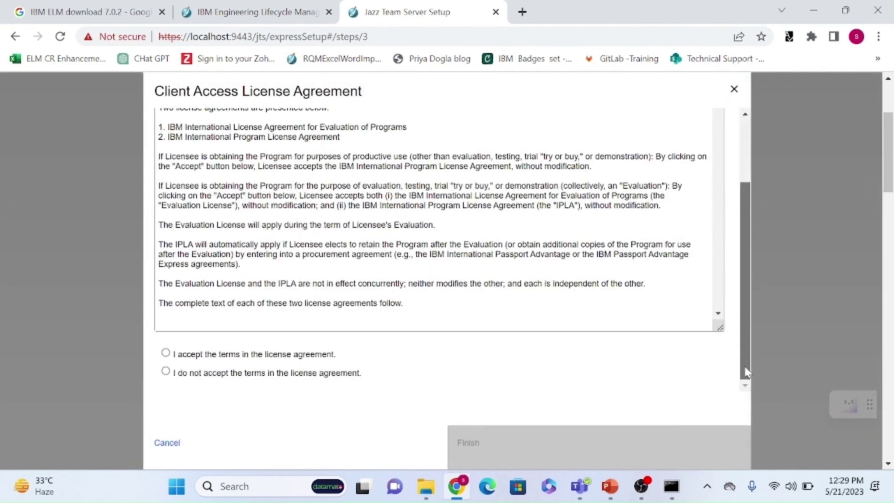
{"action": "left_click", "coordinate": [307, 357]}
{"action": "left_click", "coordinate": [485, 446]}
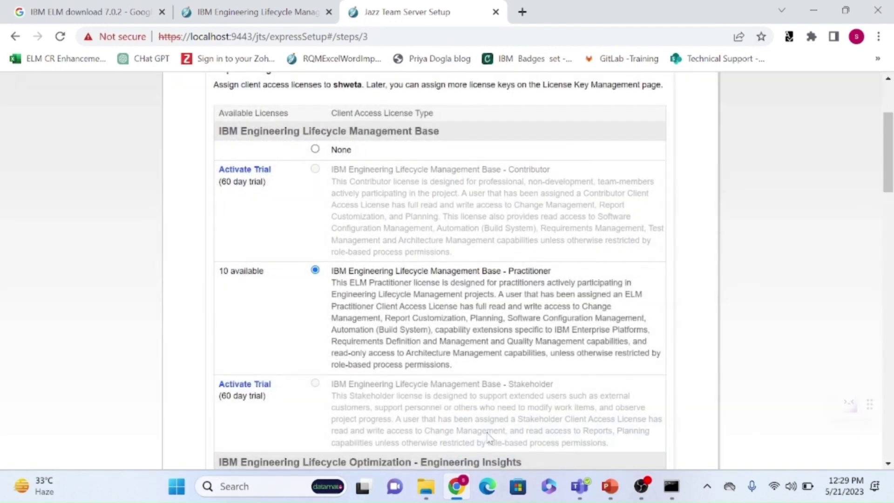
{"action": "scroll", "coordinate": [892, 193], "scroll_direction": "down", "scroll_amount": 10}
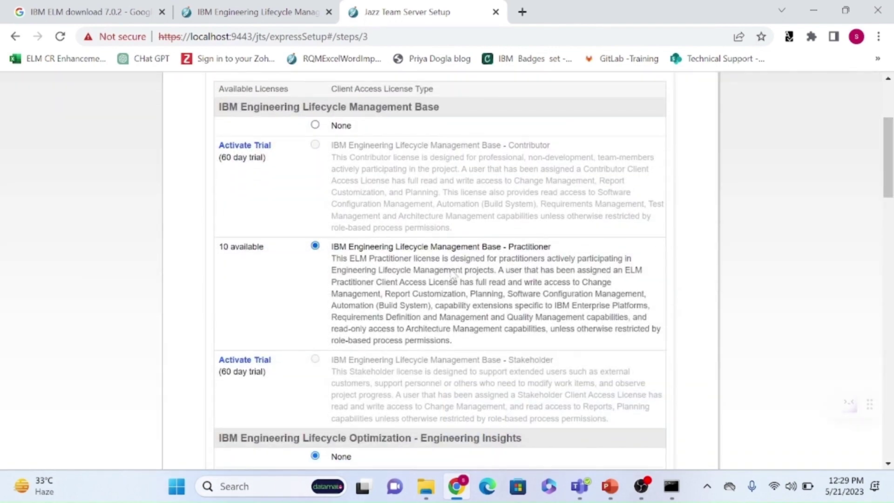
{"action": "scroll", "coordinate": [554, 270], "scroll_direction": "down", "scroll_amount": 5}
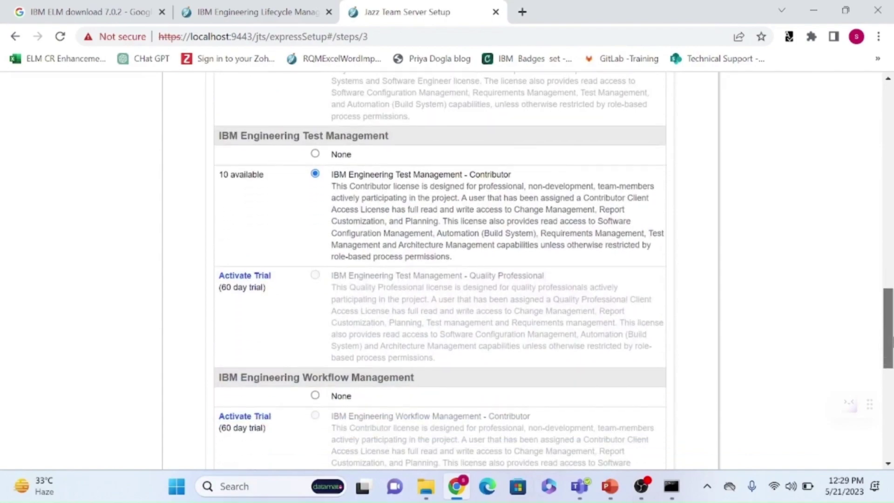
{"action": "scroll", "coordinate": [554, 270], "scroll_direction": "up", "scroll_amount": 20}
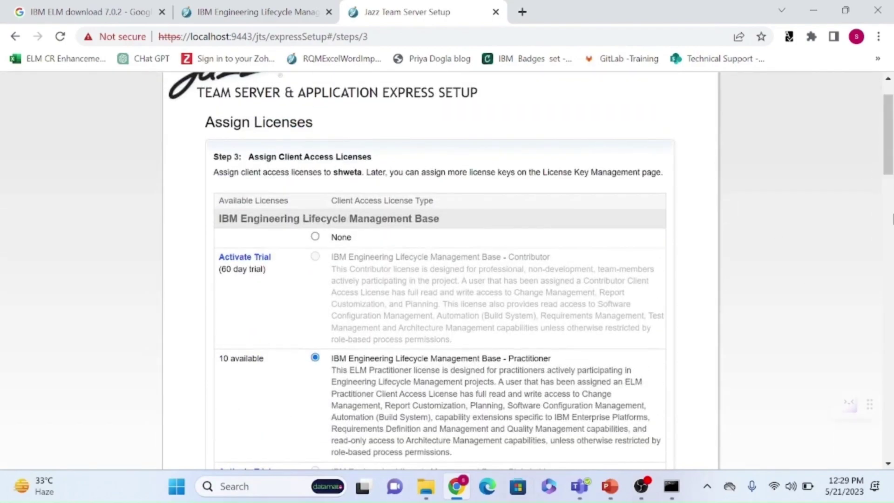
{"action": "left_click_drag", "start_coordinate": [887, 174], "coordinate": [878, 460]}
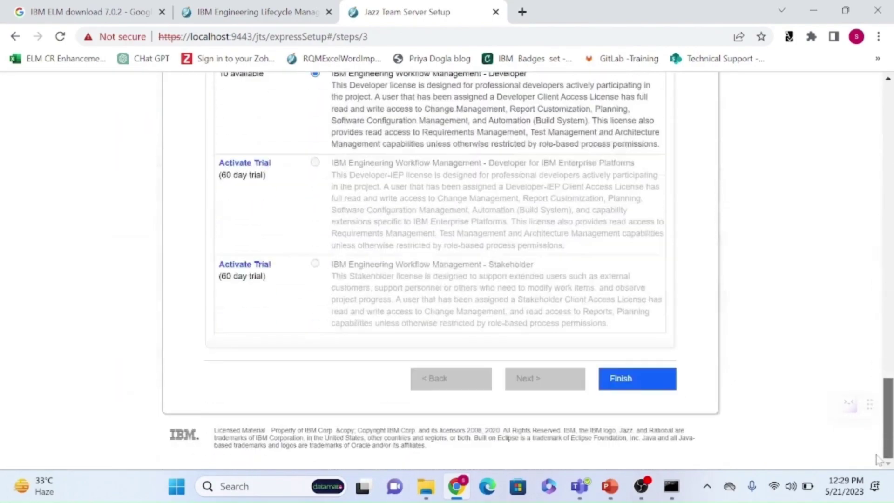
{"action": "left_click", "coordinate": [631, 379]}
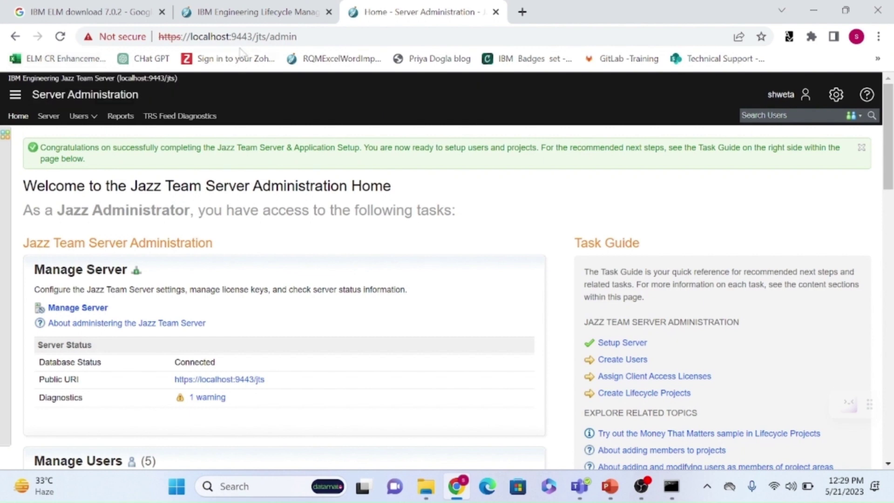
Load the jts/admin home and scroll to Manage Application Artifacts to review the ccm, qm and rm links.
{"action": "left_click_drag", "start_coordinate": [298, 36], "coordinate": [158, 36]}
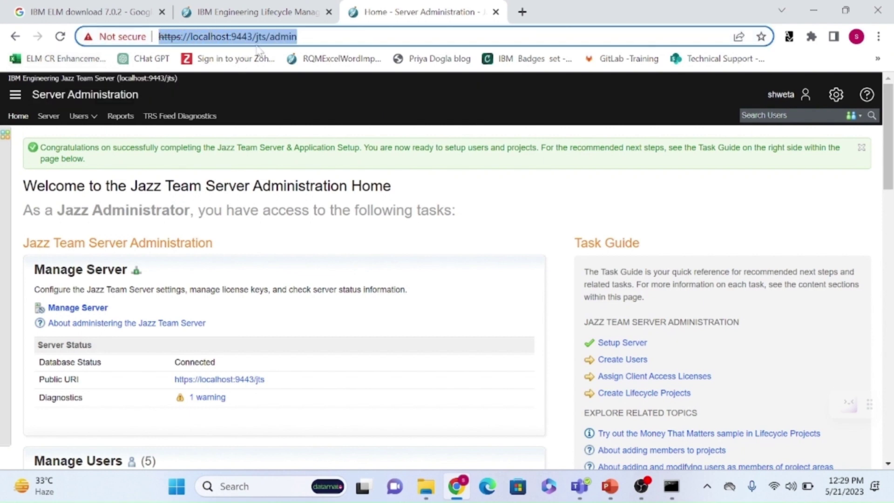
{"action": "left_click", "coordinate": [298, 37]}
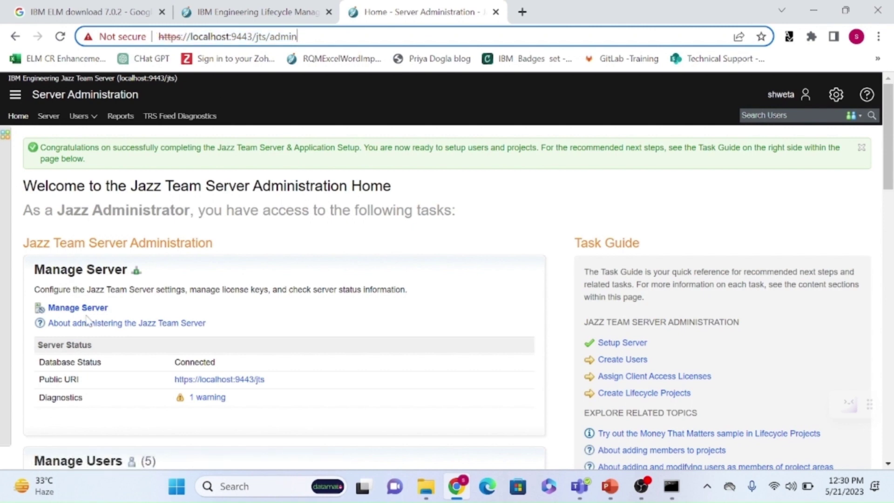
{"action": "left_click_drag", "start_coordinate": [890, 166], "coordinate": [889, 433]}
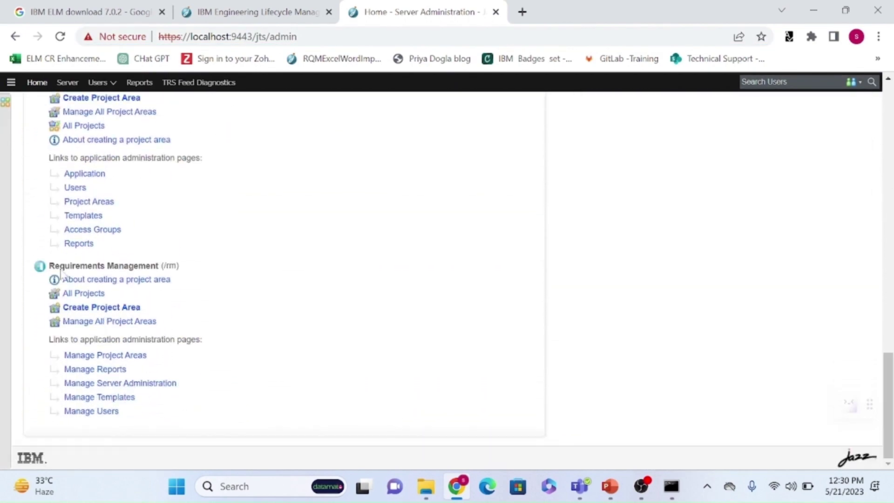
{"action": "left_click_drag", "start_coordinate": [144, 419], "coordinate": [233, 306]}
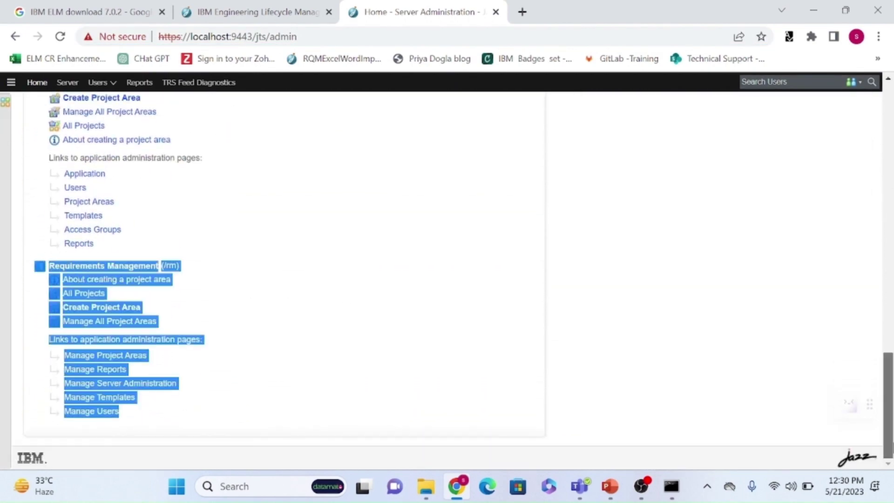
{"action": "left_click_drag", "start_coordinate": [891, 445], "coordinate": [891, 177]}
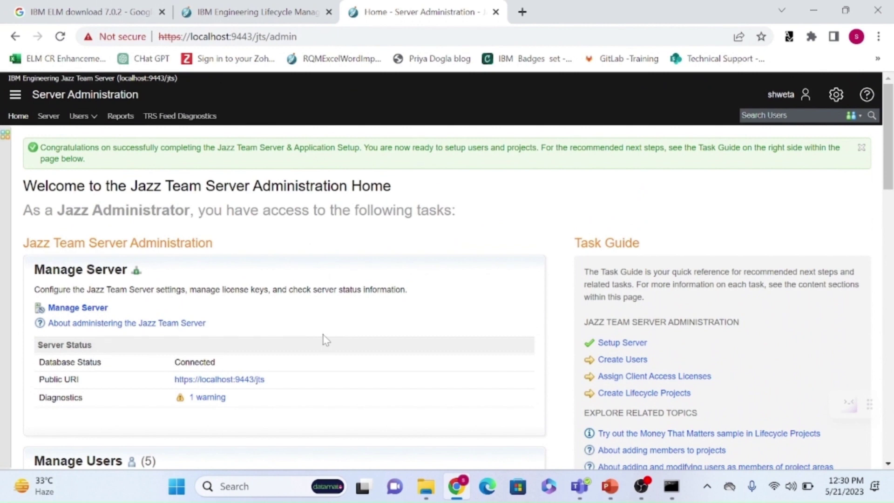
{"action": "left_click_drag", "start_coordinate": [888, 140], "coordinate": [888, 161]}
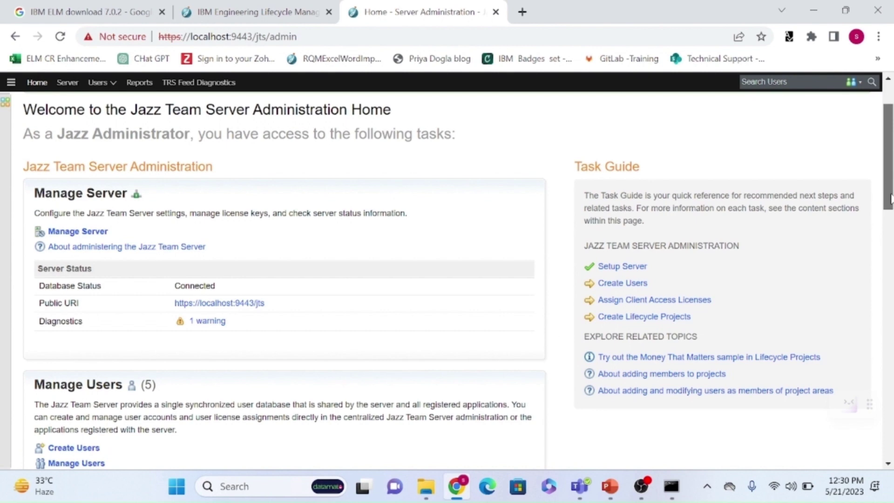
{"action": "left_click_drag", "start_coordinate": [890, 199], "coordinate": [891, 200]}
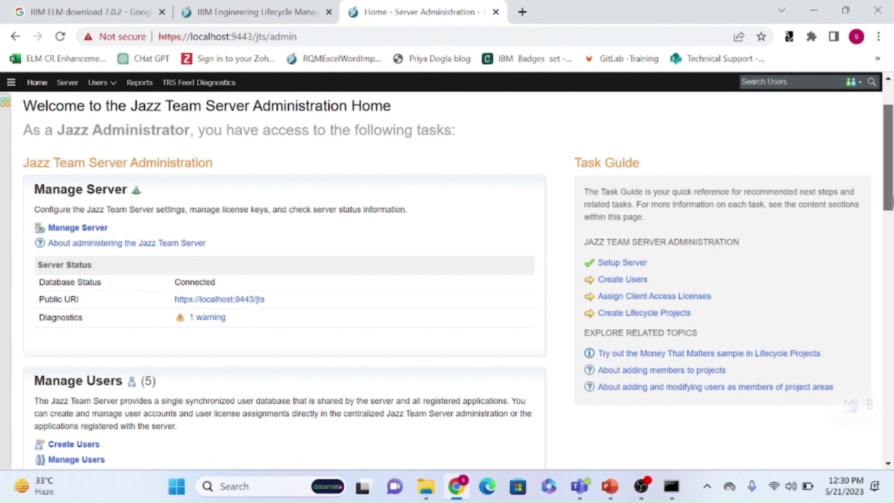
{"action": "scroll", "coordinate": [868, 280], "scroll_direction": "down", "scroll_amount": 20}
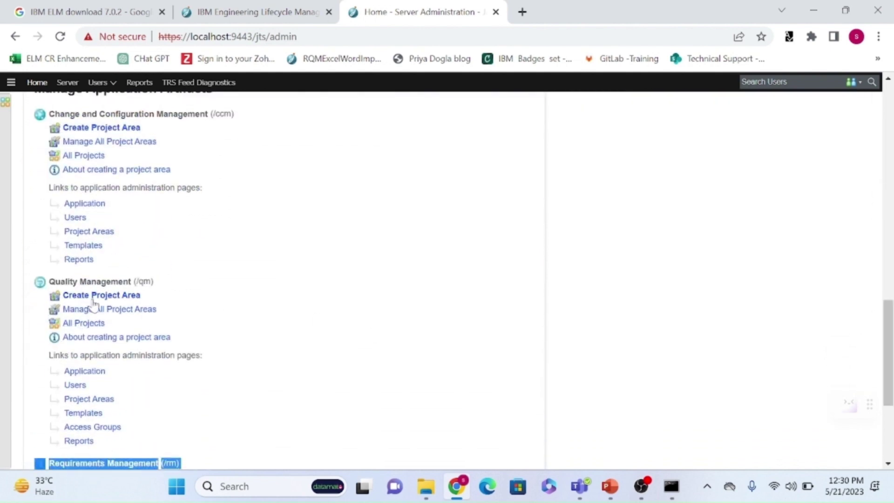
Open Quality Management's Create Project Area in a new tab, then browse the admin home again.
{"action": "middle_click", "coordinate": [96, 299]}
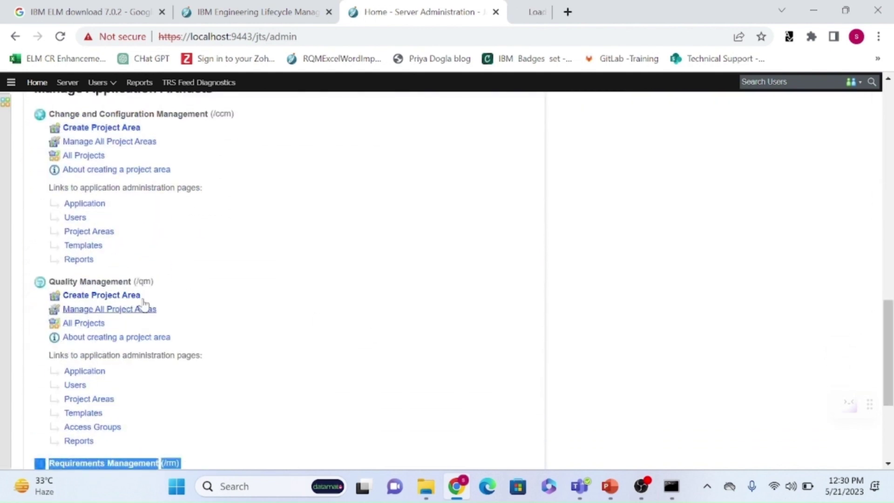
{"action": "left_click", "coordinate": [531, 18]}
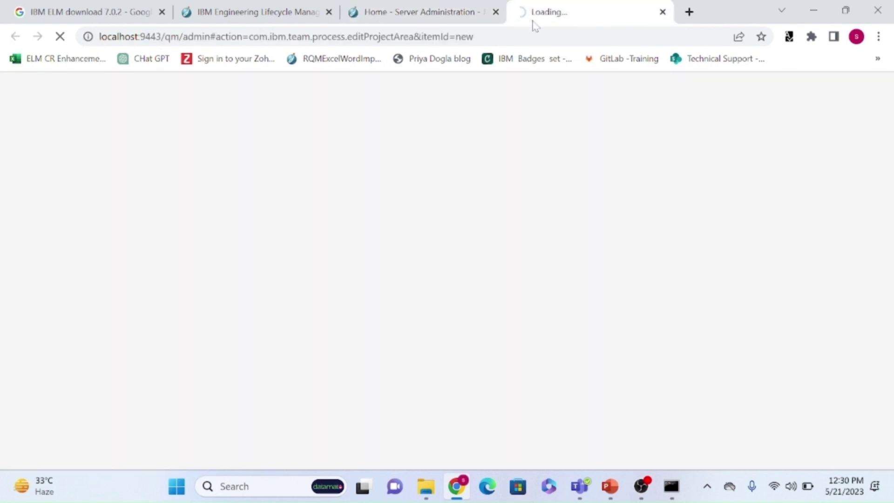
{"action": "left_click", "coordinate": [424, 8]}
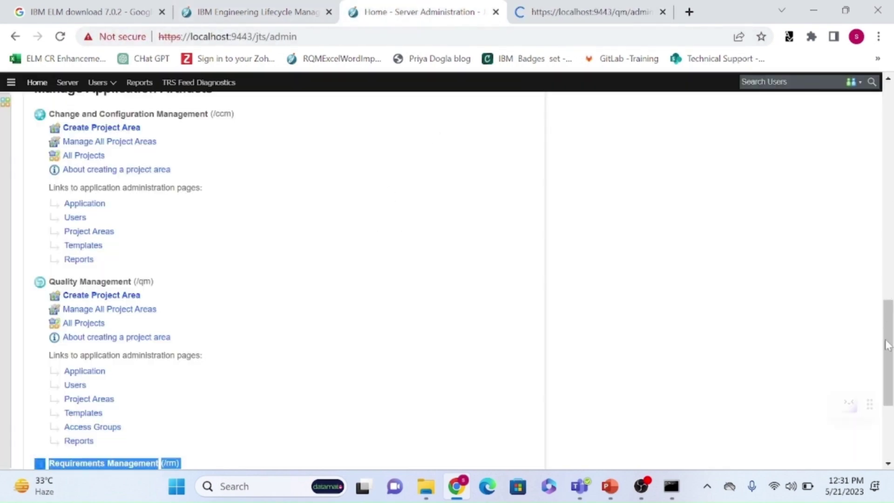
{"action": "left_click_drag", "start_coordinate": [889, 345], "coordinate": [888, 190]}
{"action": "scroll", "coordinate": [810, 214], "scroll_direction": "up", "scroll_amount": 2}
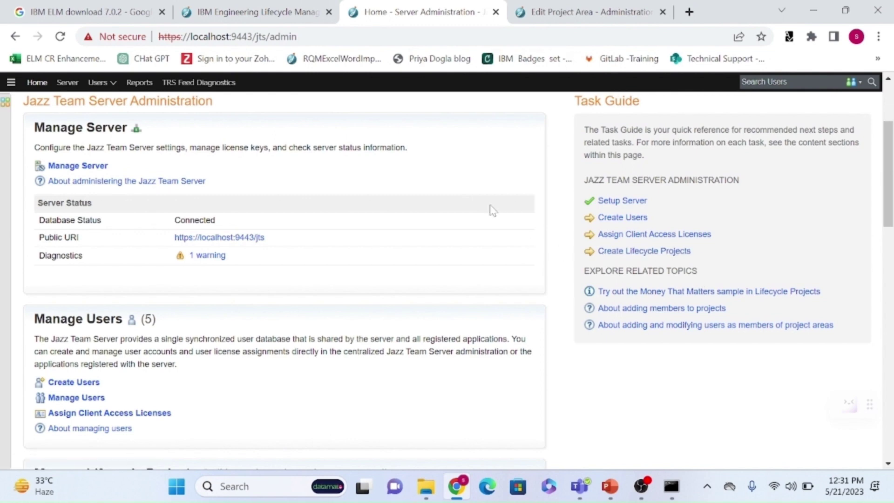
{"action": "left_click_drag", "start_coordinate": [888, 200], "coordinate": [888, 163]}
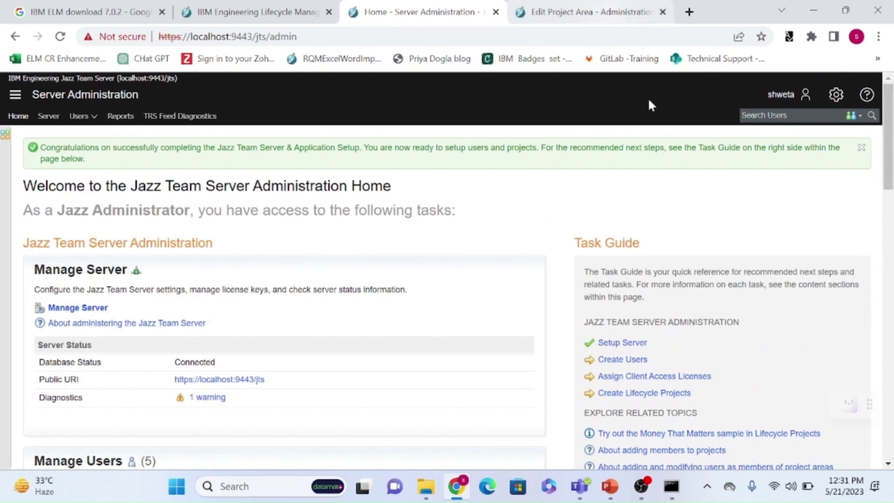
{"action": "scroll", "coordinate": [730, 408], "scroll_direction": "down", "scroll_amount": 4}
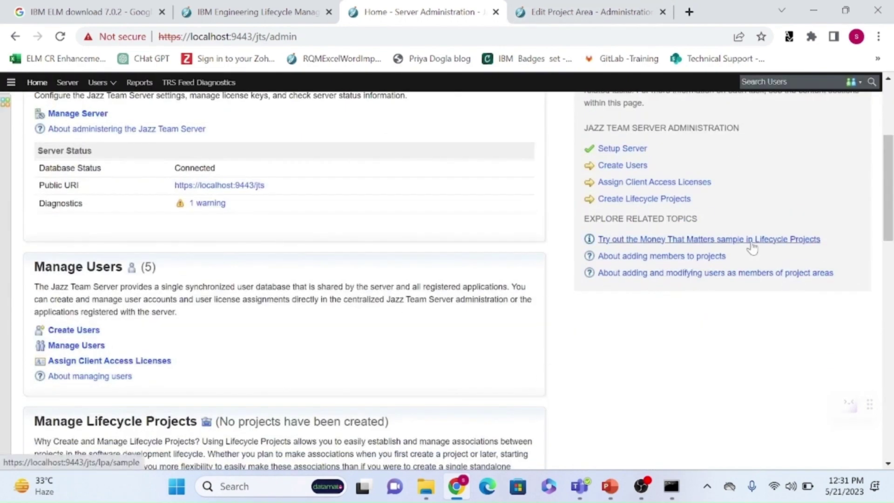
{"action": "left_click_drag", "start_coordinate": [887, 174], "coordinate": [887, 121]}
Confirm the new project area form's address points to /qm, then return to the Home tab.
{"action": "left_click", "coordinate": [551, 13]}
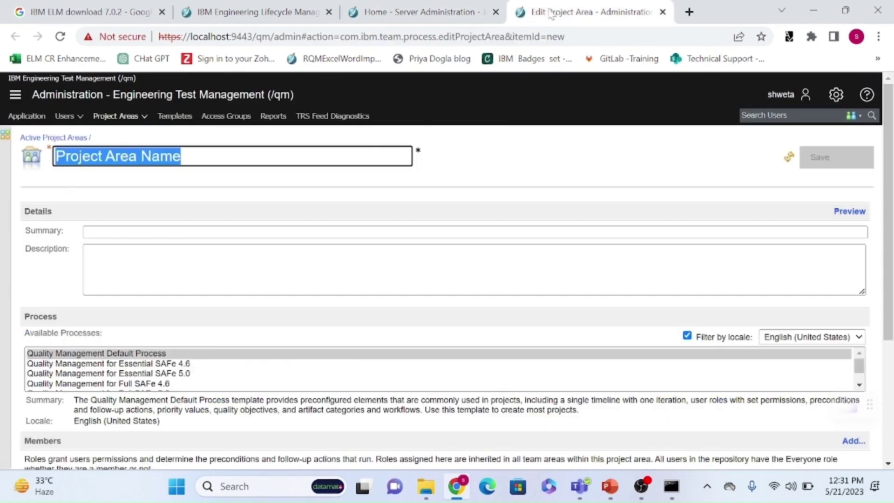
{"action": "mouse_move", "coordinate": [271, 37]}
{"action": "left_mouse_down"}
{"action": "mouse_move", "coordinate": [246, 36]}
{"action": "mouse_move", "coordinate": [263, 36]}
{"action": "left_mouse_up"}
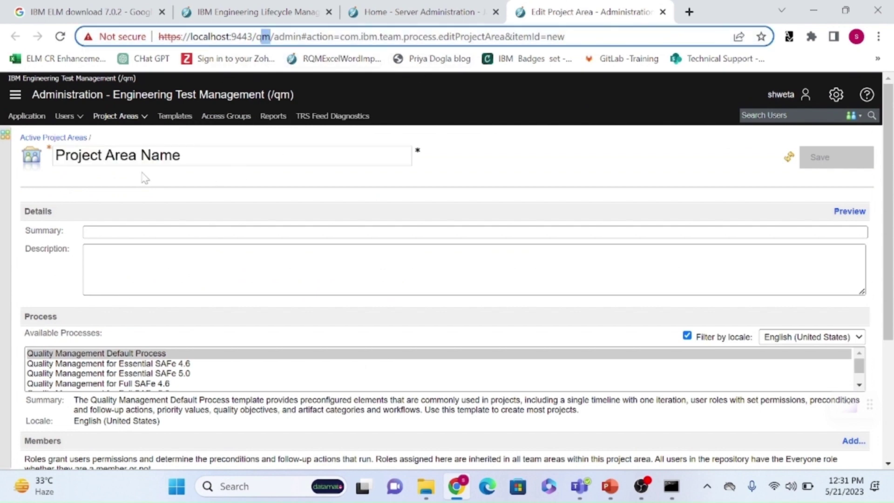
{"action": "left_click", "coordinate": [381, 10]}
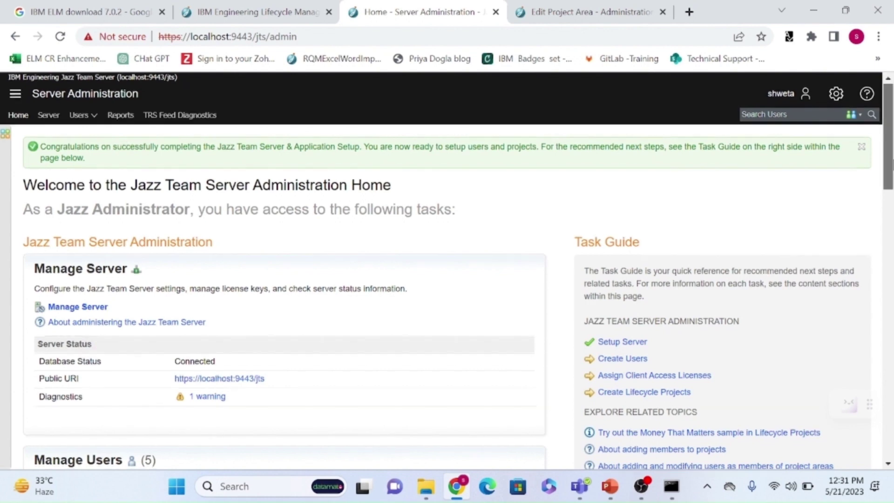
{"action": "scroll", "coordinate": [823, 257], "scroll_direction": "down", "scroll_amount": 3}
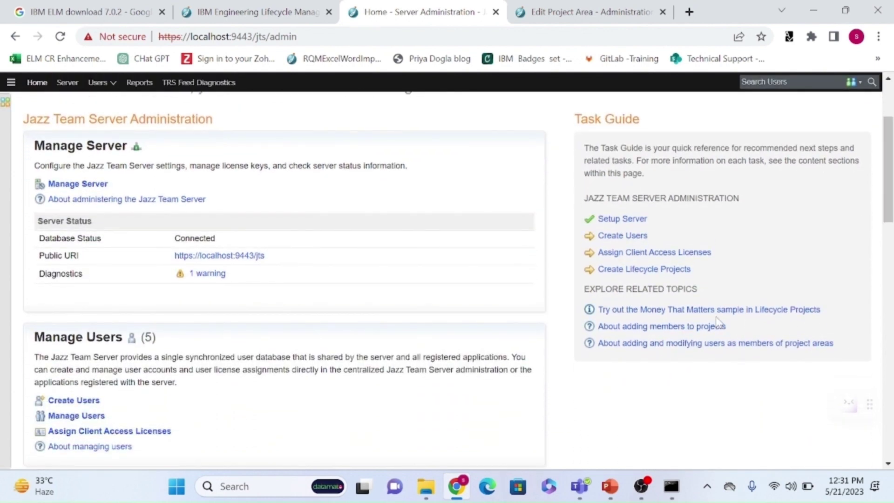